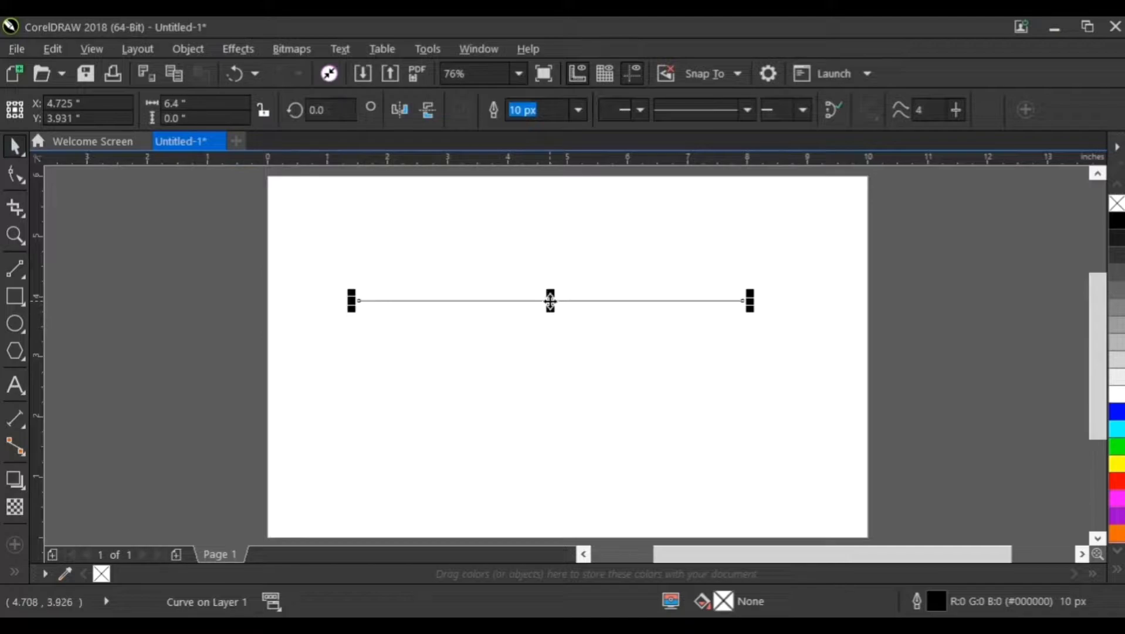
# - Duplicate the horizontal line to make a stack of three parallel lines, placing the lowest copy about 0.98 inch below the original
pyautogui.hotkey('ctrl', 'c')
pyautogui.hotkey('ctrl', 'v')
pyautogui.moveTo(549, 300); pyautogui.dragTo(552, 360)
# - Select all three horizontal lines and distribute them with even vertical spacing
pyautogui.moveTo(302, 272); pyautogui.dragTo(471, 344)
pyautogui.moveTo(792, 412); pyautogui.dragTo(793, 406)
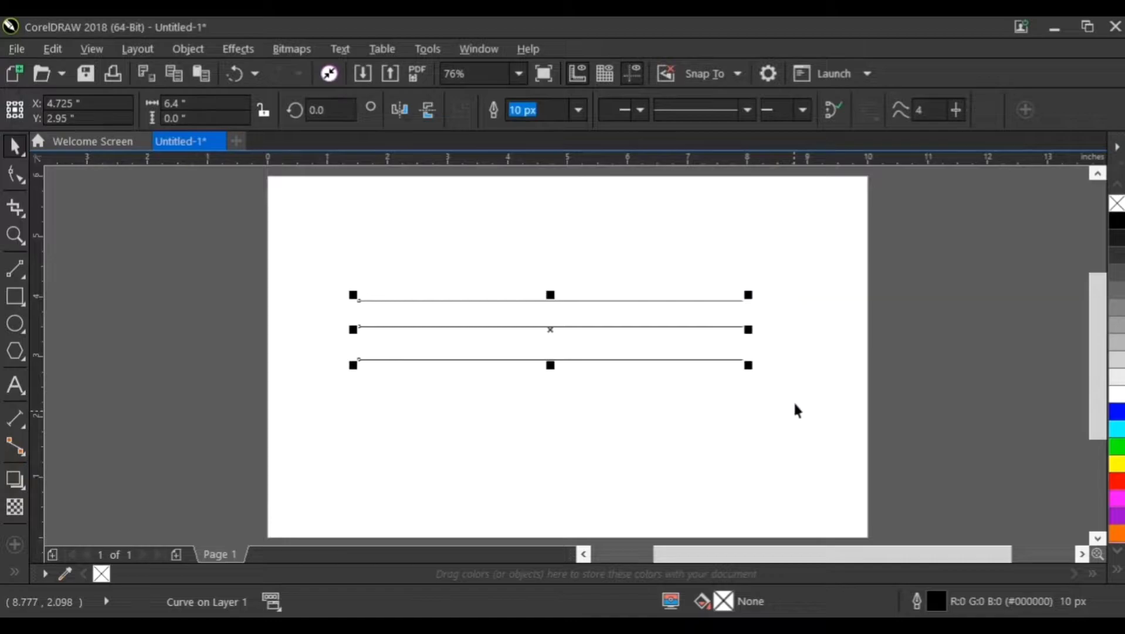
pyautogui.hotkey('shift', 'a')
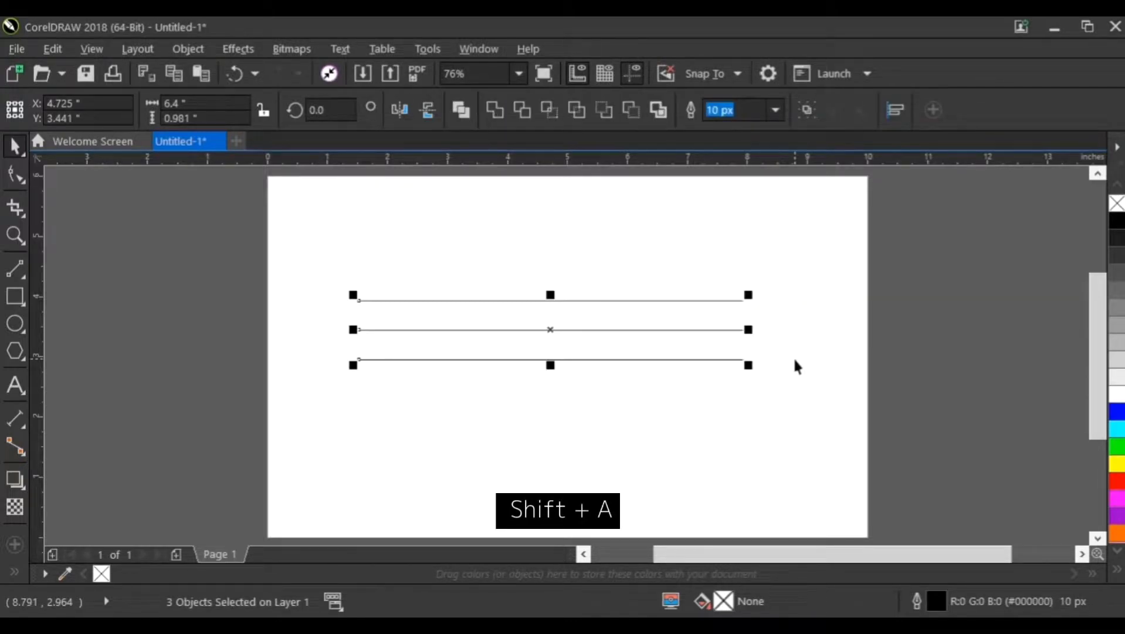
# - Reselect the three evenly spaced horizontal lines and group them
pyautogui.click(795, 360)
pyautogui.moveTo(803, 260); pyautogui.dragTo(293, 396)
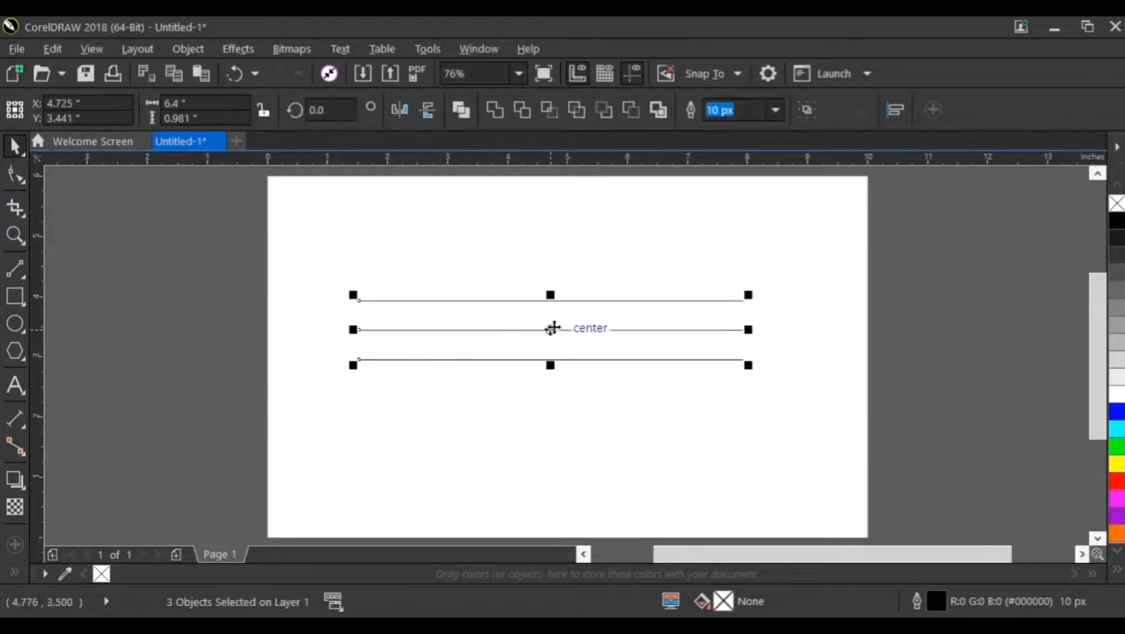
pyautogui.rightClick(553, 329)
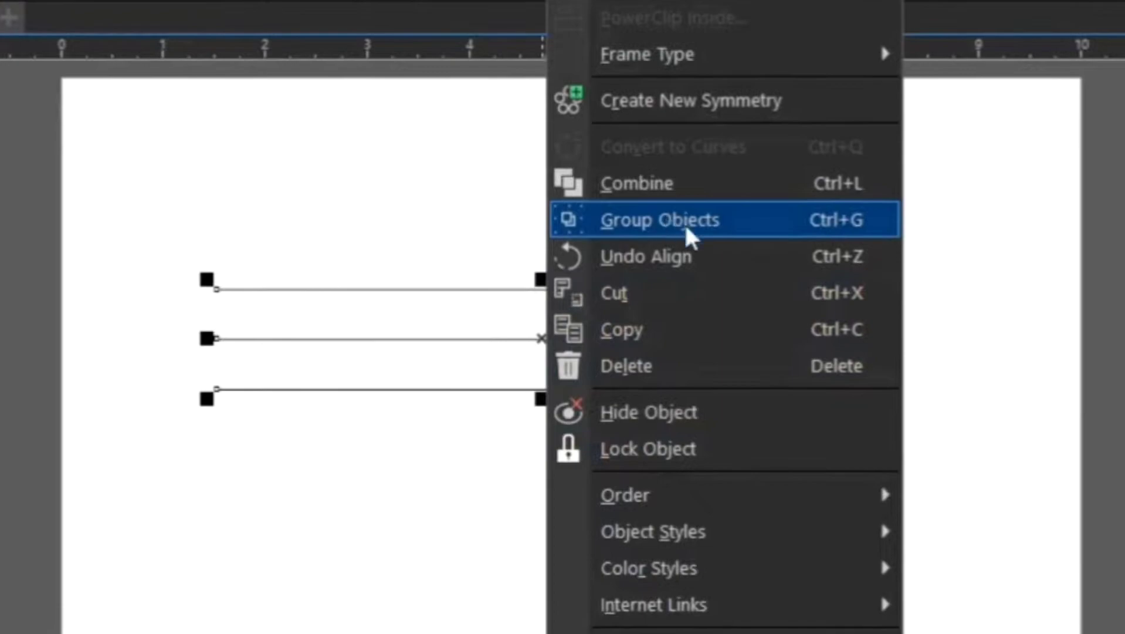
pyautogui.click(693, 225)
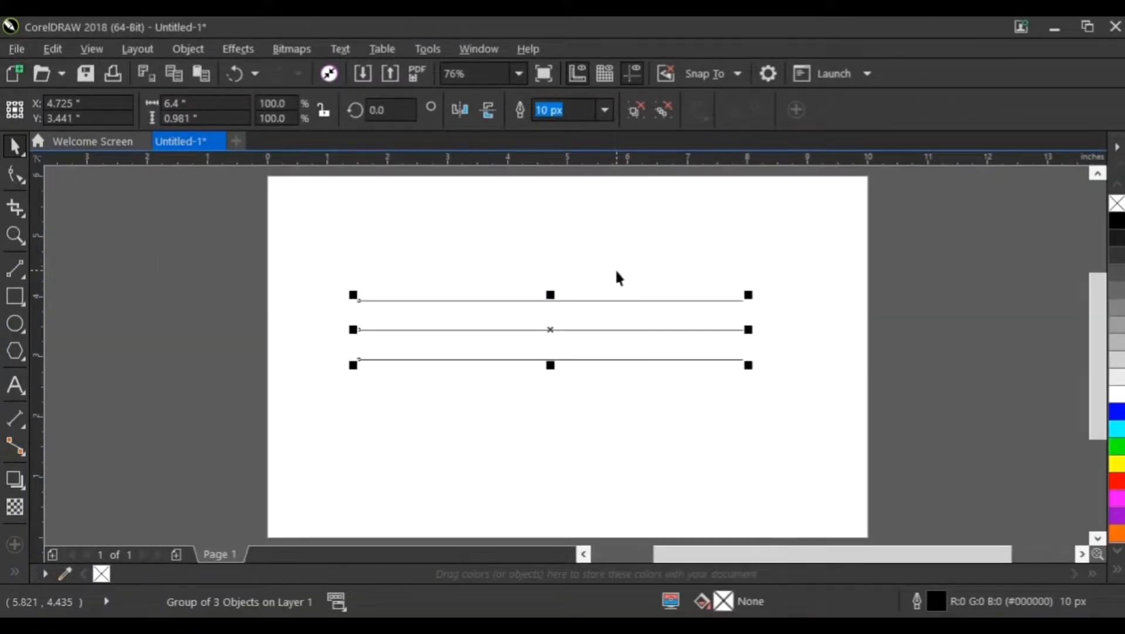
# - Duplicate the group of three lines in place and rotate the copy by 120 degrees
pyautogui.hotkey('ctrl', 'c')
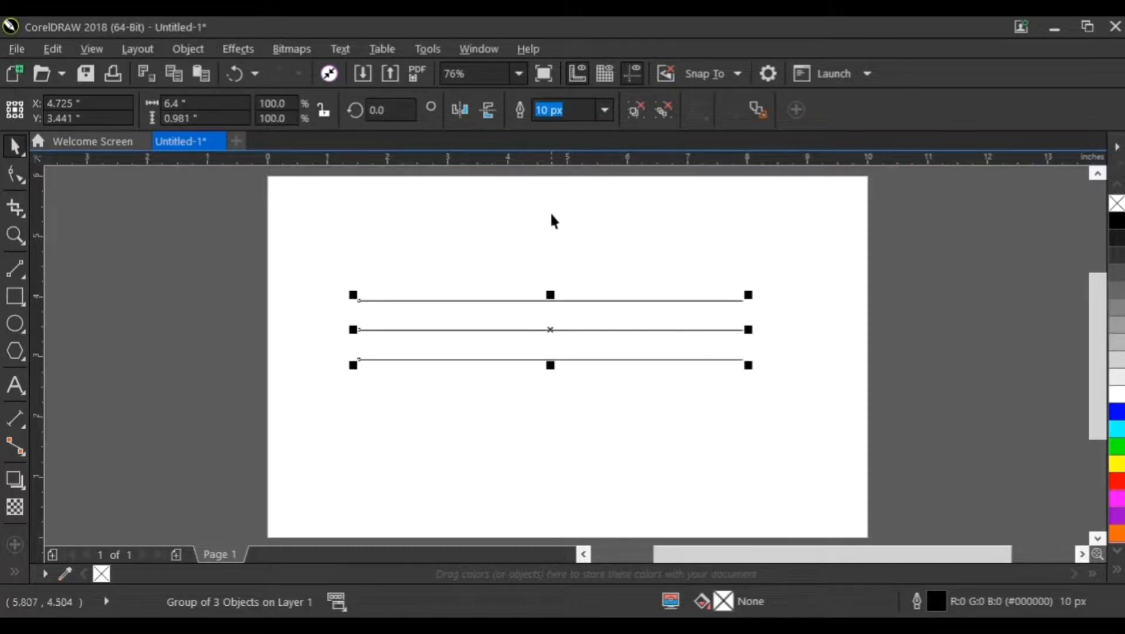
pyautogui.click(399, 111)
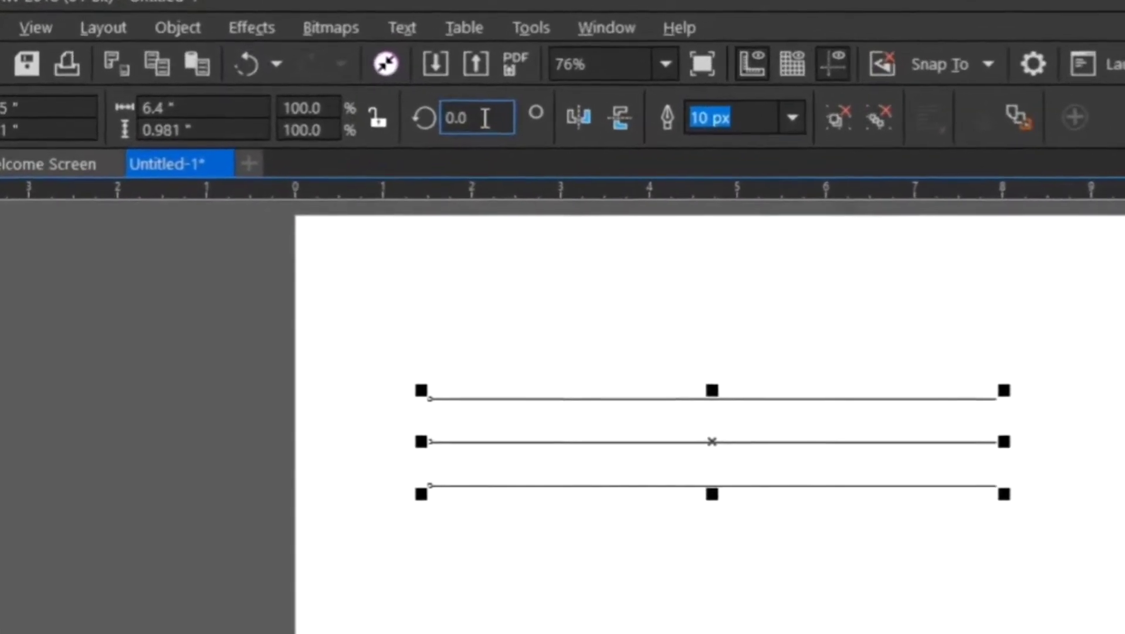
pyautogui.write('12')
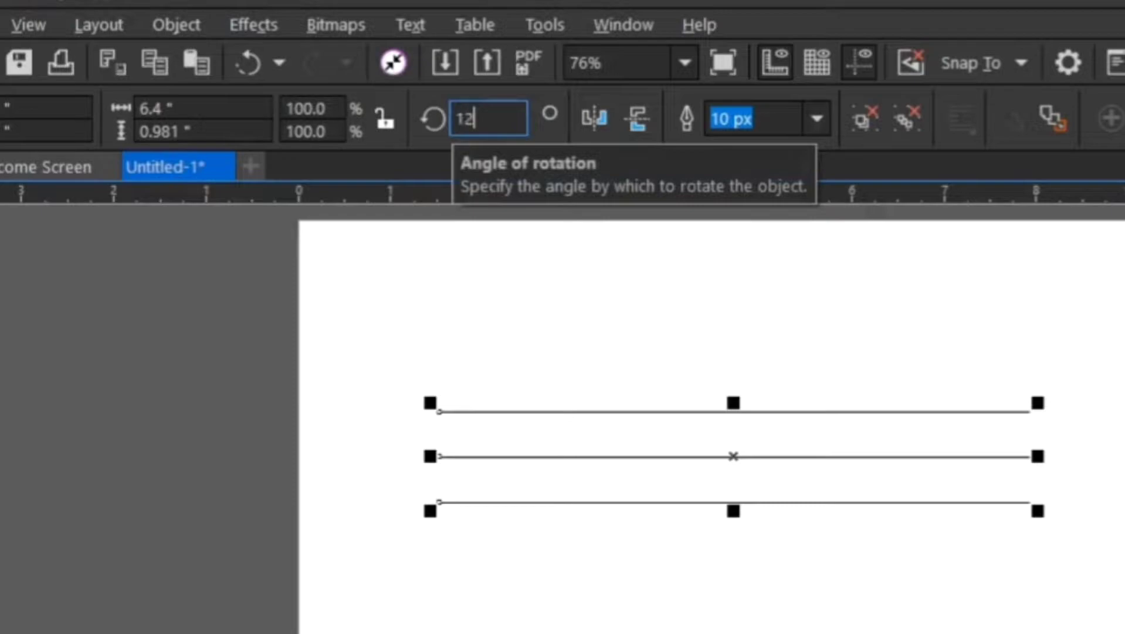
pyautogui.write('0')
pyautogui.press('Return')
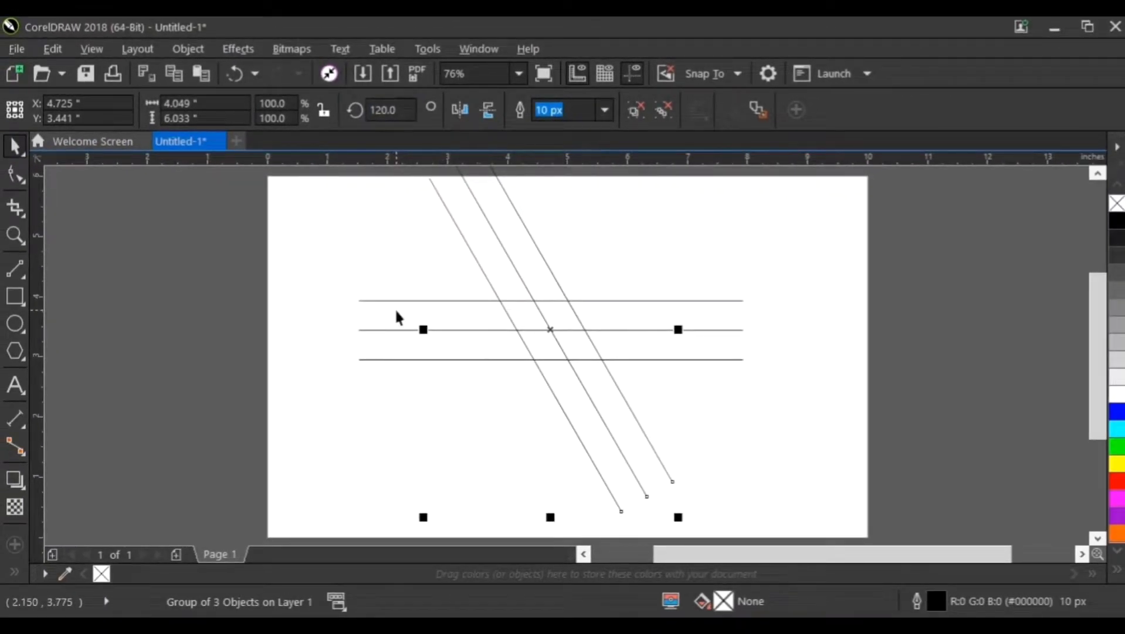
# - Move the rotated line group horizontally to the right by about 2.2 inches, so it crosses near the horizontal lines' right end
pyautogui.press('F4')
pyautogui.press('Escape')
pyautogui.click(536, 309)
pyautogui.click(536, 307)
pyautogui.click(537, 305)
pyautogui.moveTo(535, 304); pyautogui.dragTo(669, 304)
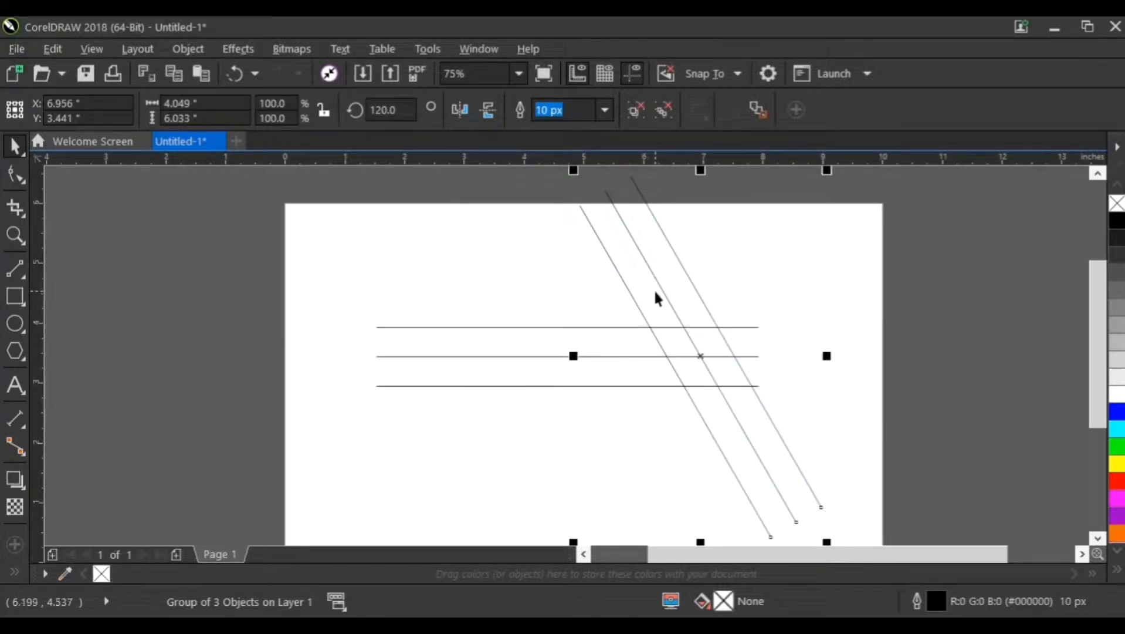
# - Duplicate the slanted line group, mirror the copy horizontally, and move it about 2.1 inches left so both groups cross near the page top
pyautogui.hotkey('ctrl', 'c')
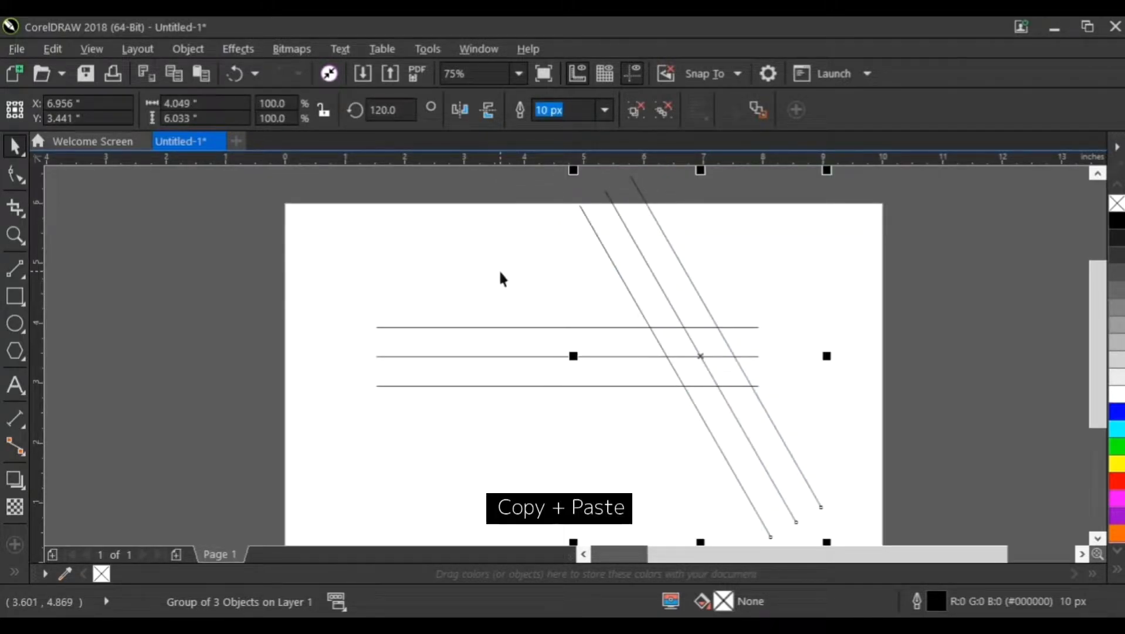
pyautogui.click(461, 110)
pyautogui.moveTo(700, 356); pyautogui.dragTo(573, 373)
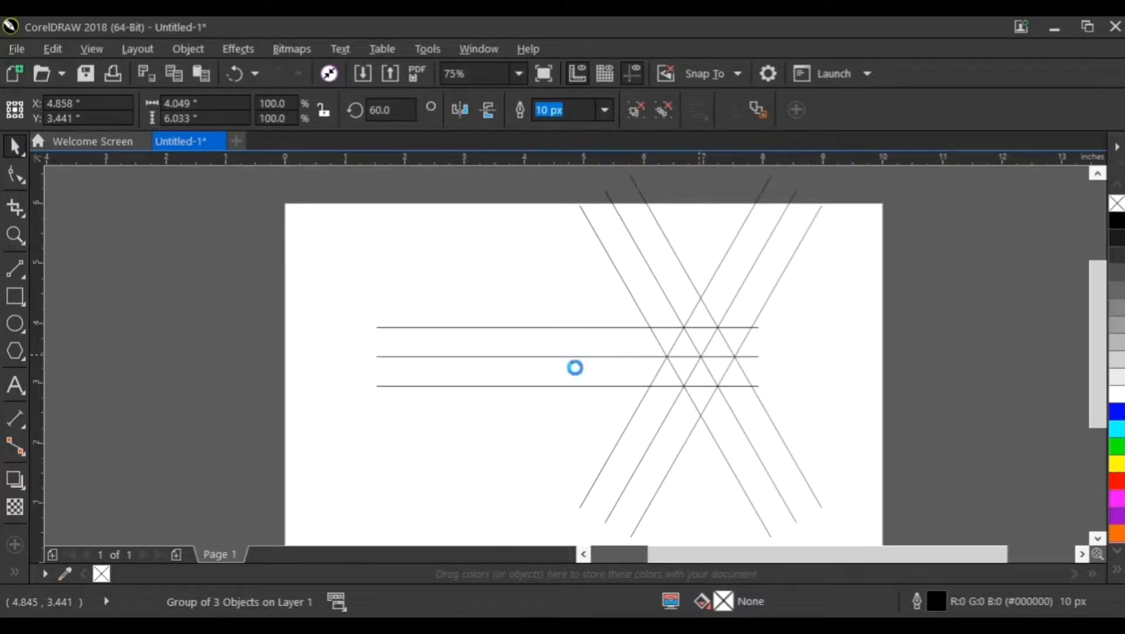
pyautogui.click(749, 300)
pyautogui.hscroll(1, 751, 295)
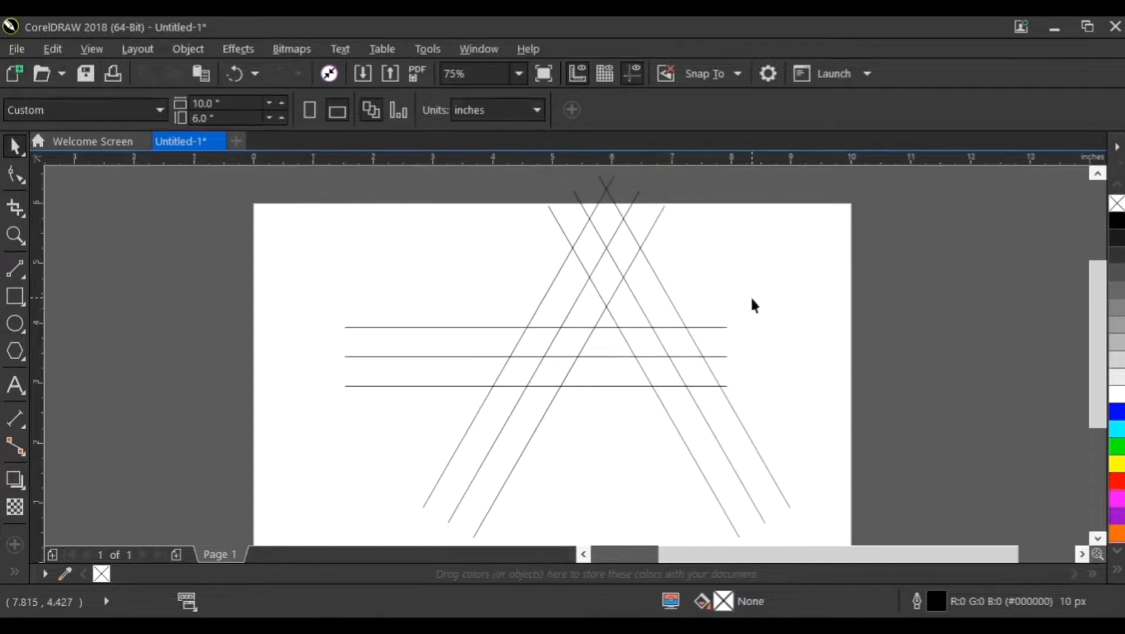
# - Draw a short 2-point line at each lower corner, running from the outer slanted line's middle-horizontal crossing to the middle slanted line's bottom-horizontal crossing
pyautogui.click(21, 273)
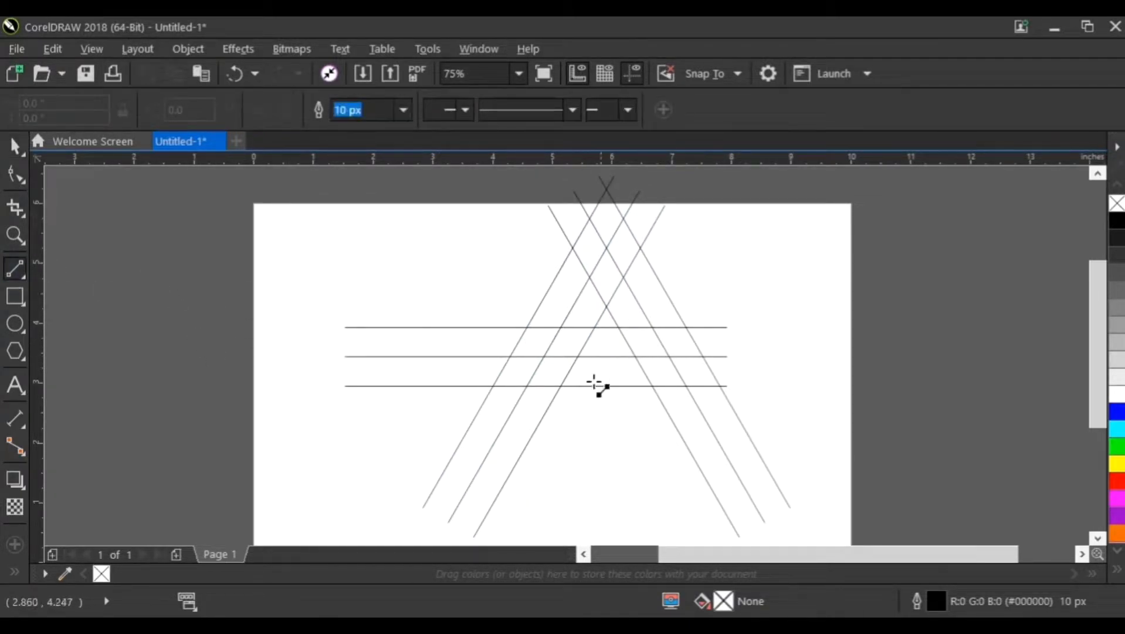
pyautogui.scroll(3, 534, 382)
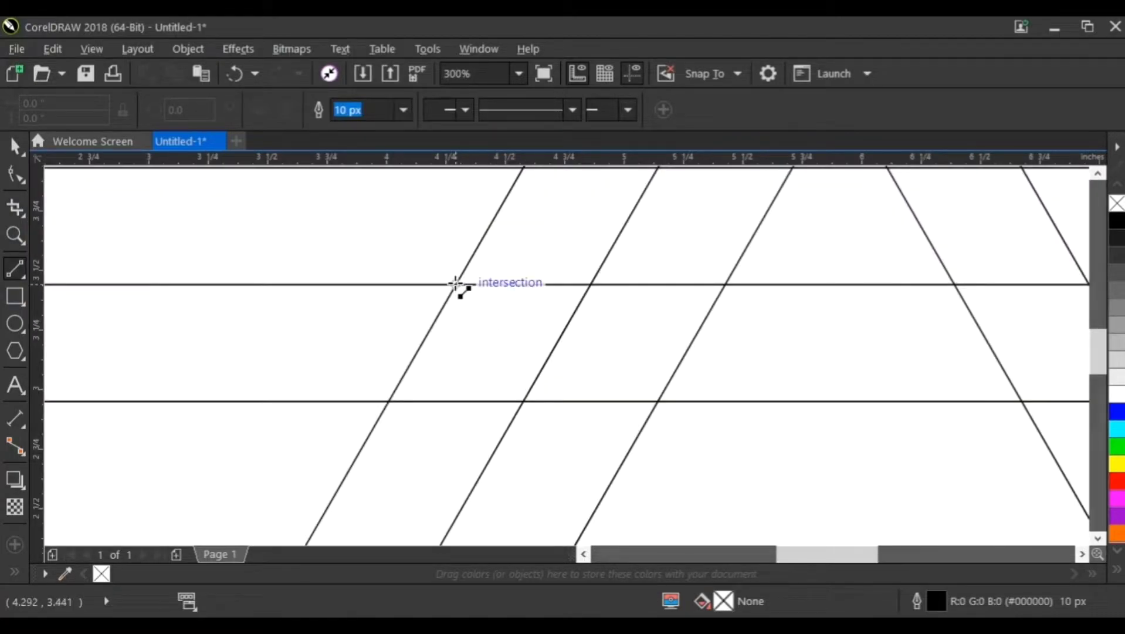
pyautogui.moveTo(457, 286); pyautogui.dragTo(533, 412)
pyautogui.scroll(-1, 496, 388)
pyautogui.hscroll(1, 410, 359)
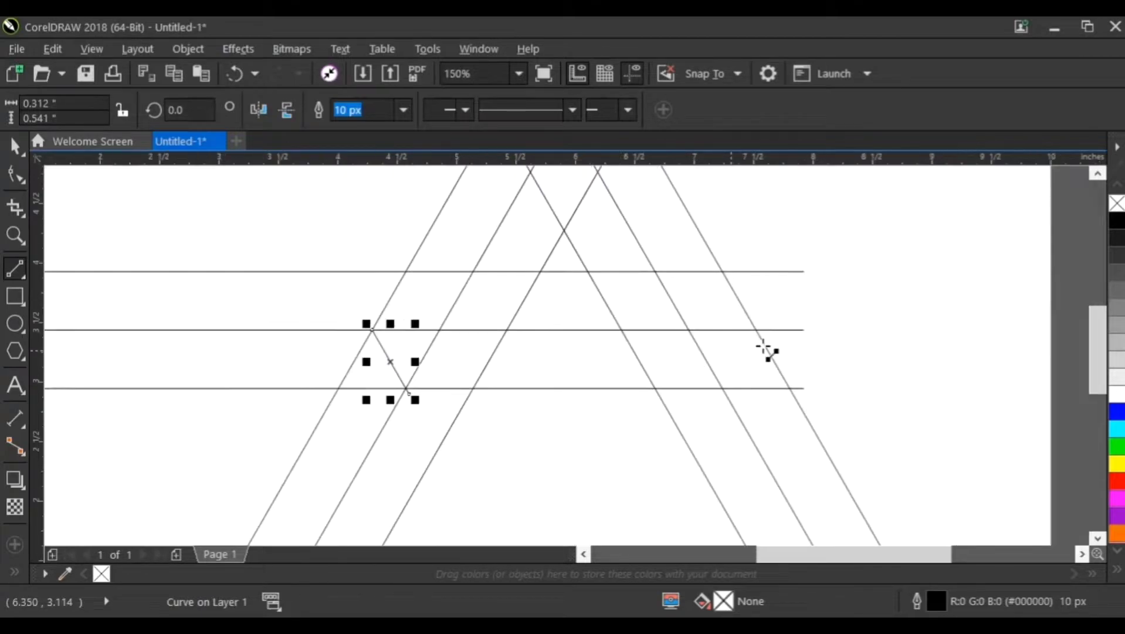
pyautogui.moveTo(757, 330); pyautogui.dragTo(717, 398)
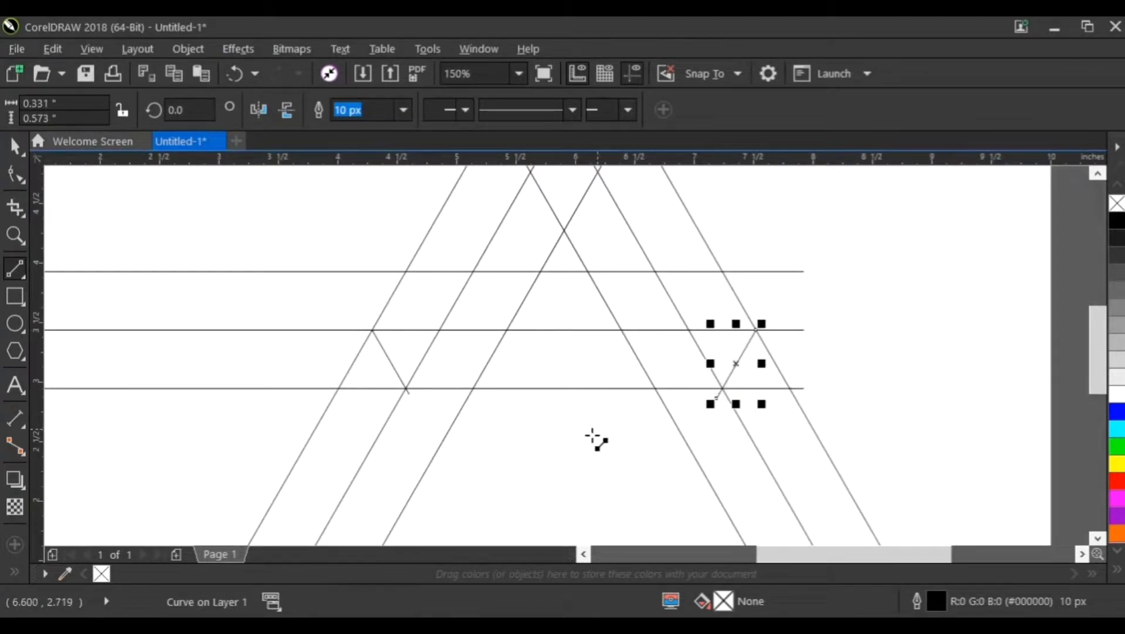
# - Draw a horizontal line about 0.615 inch long across the apex, joining the two line intersections just below the topmost crossing
pyautogui.scroll(-1, 575, 467)
pyautogui.scroll(2, 569, 240)
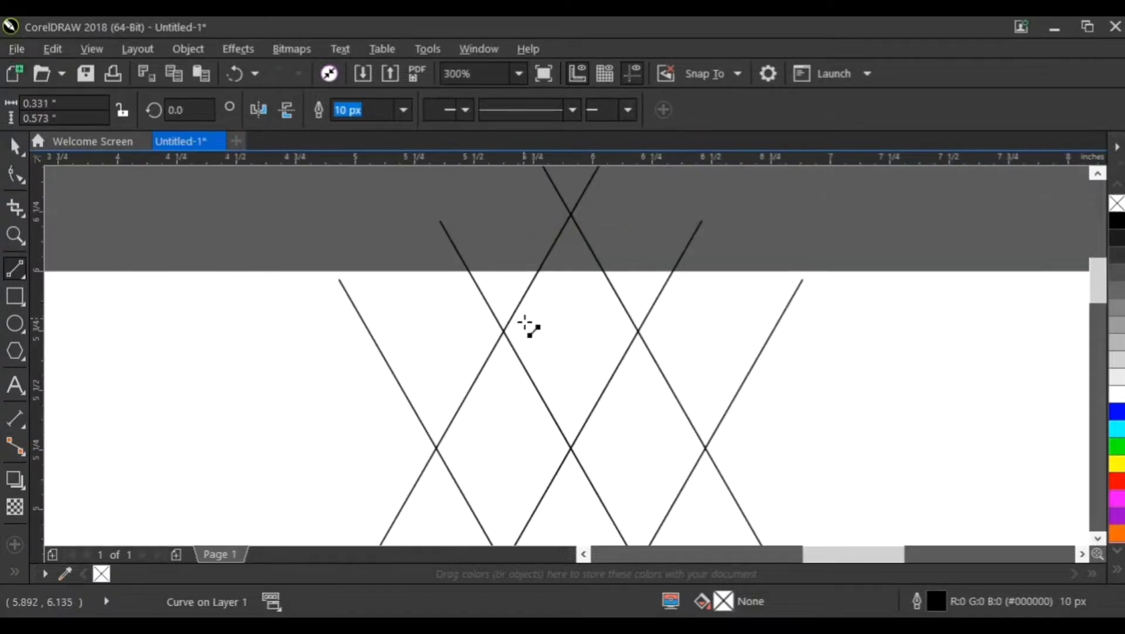
pyautogui.moveTo(504, 330); pyautogui.dragTo(639, 331)
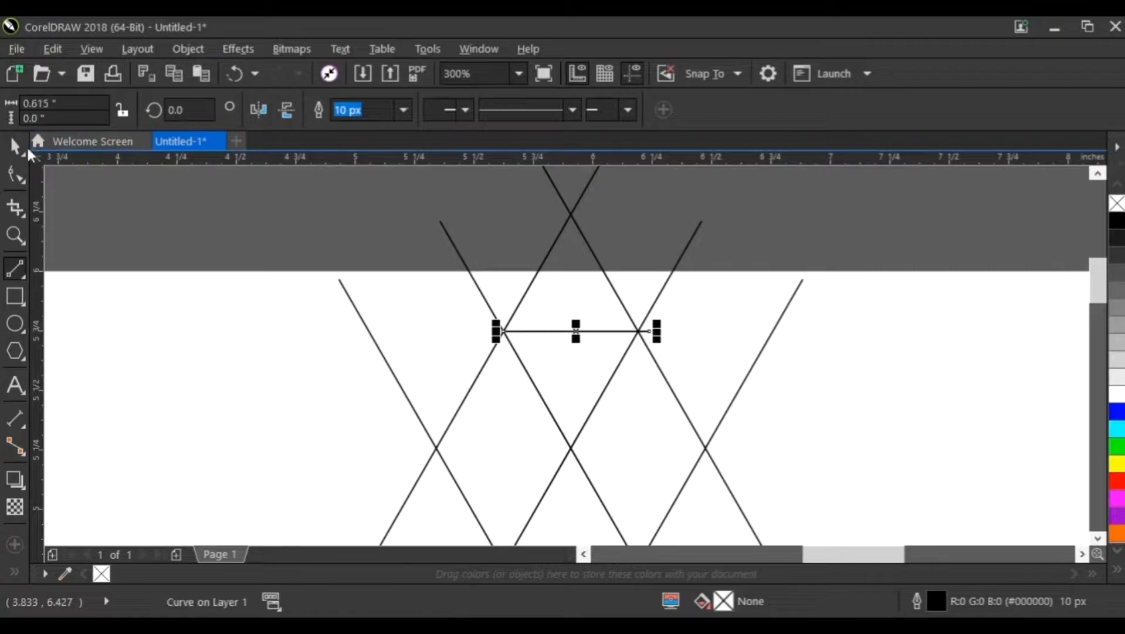
pyautogui.scroll(-2, 487, 253)
pyautogui.press('space')
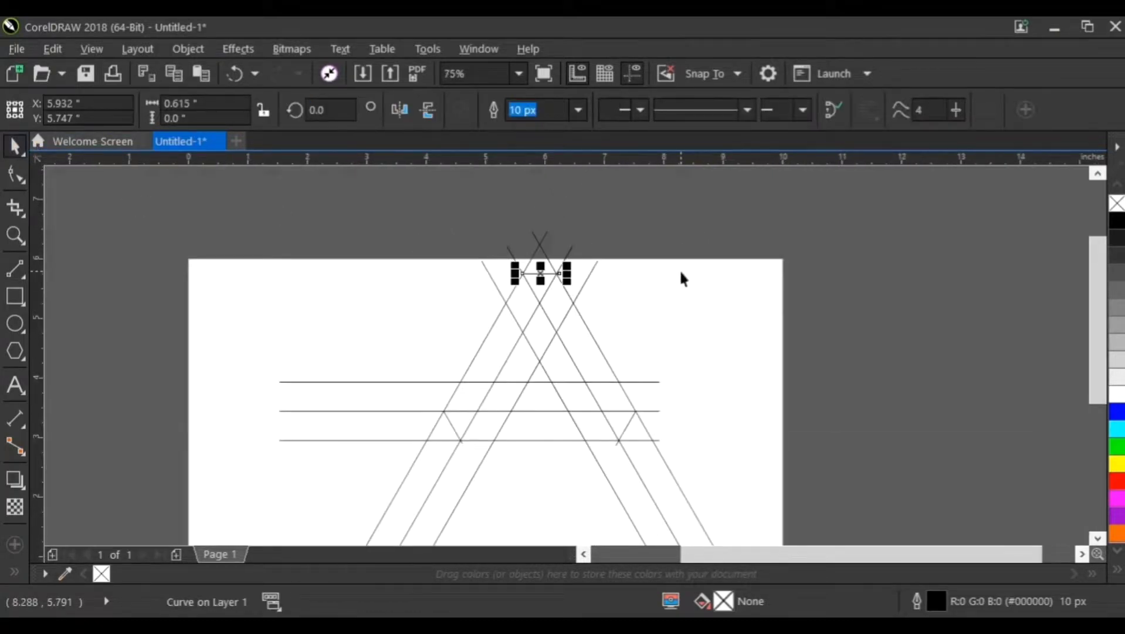
pyautogui.scroll(-2, 698, 288)
pyautogui.hscroll(-2, 698, 287)
pyautogui.click(774, 332)
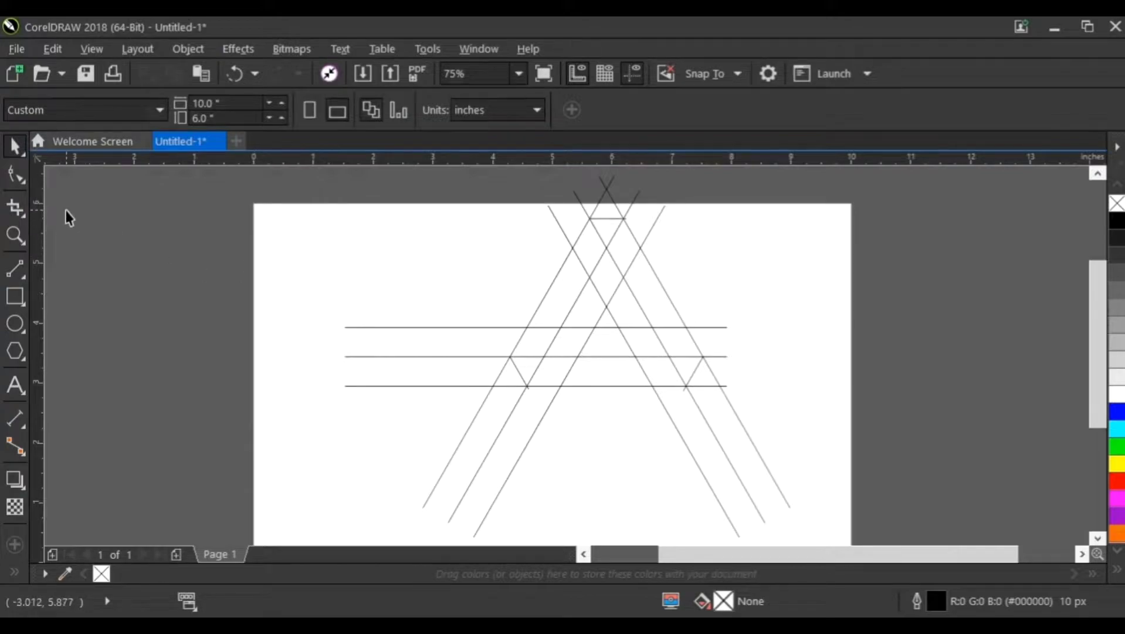
# - Use Virtual Segment Delete to remove the horizontal lines' side overhangs and the slanted line ends below the bottom horizontal line
pyautogui.click(24, 215)
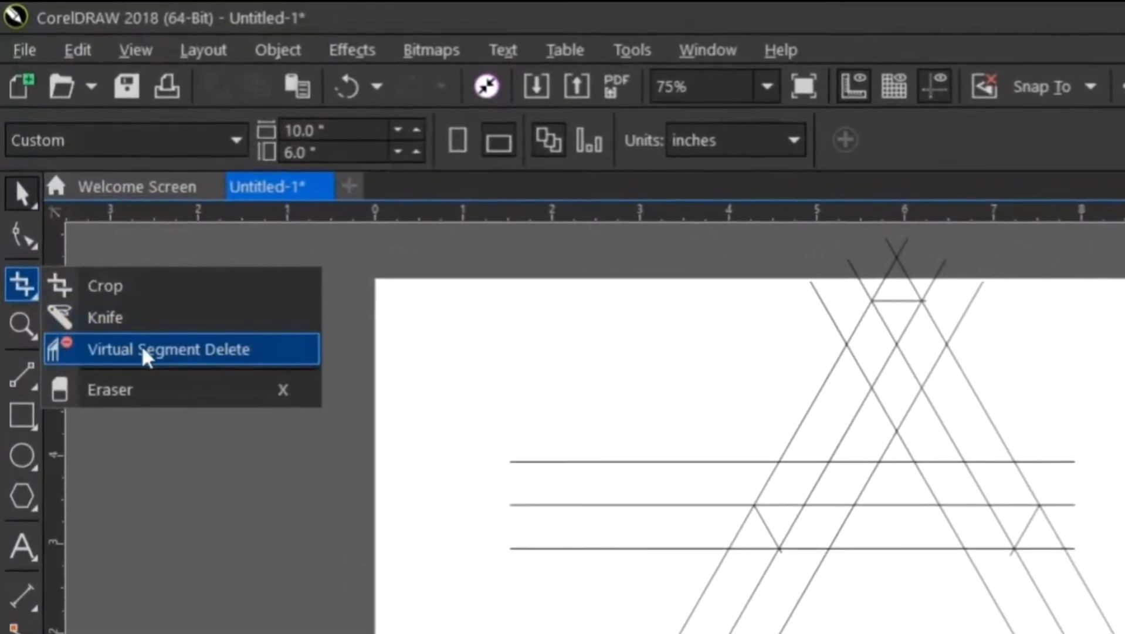
pyautogui.click(144, 346)
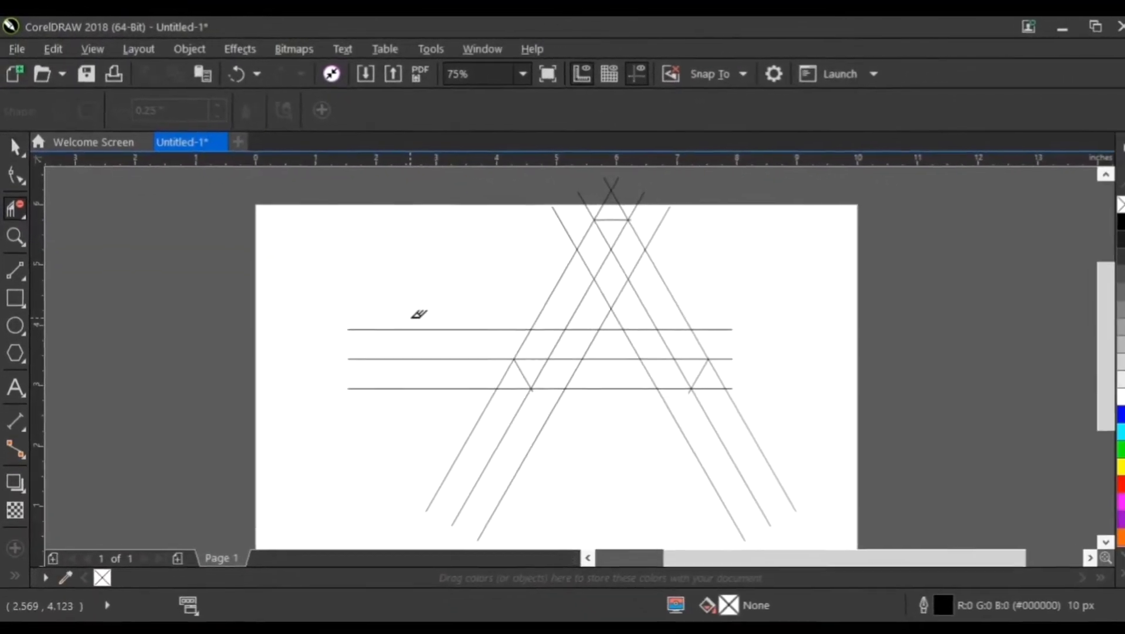
pyautogui.moveTo(409, 318); pyautogui.dragTo(399, 358)
pyautogui.moveTo(390, 408); pyautogui.dragTo(392, 410)
pyautogui.moveTo(510, 458); pyautogui.dragTo(512, 458)
pyautogui.moveTo(591, 446); pyautogui.dragTo(717, 451)
pyautogui.scroll(2, 738, 371)
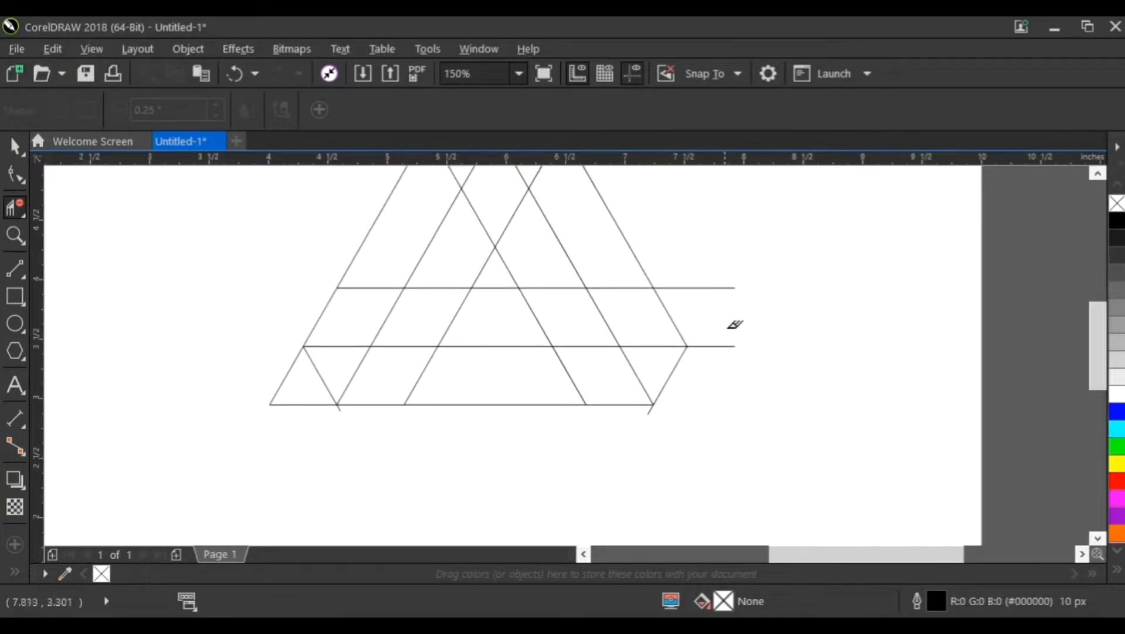
pyautogui.moveTo(723, 317); pyautogui.dragTo(724, 321)
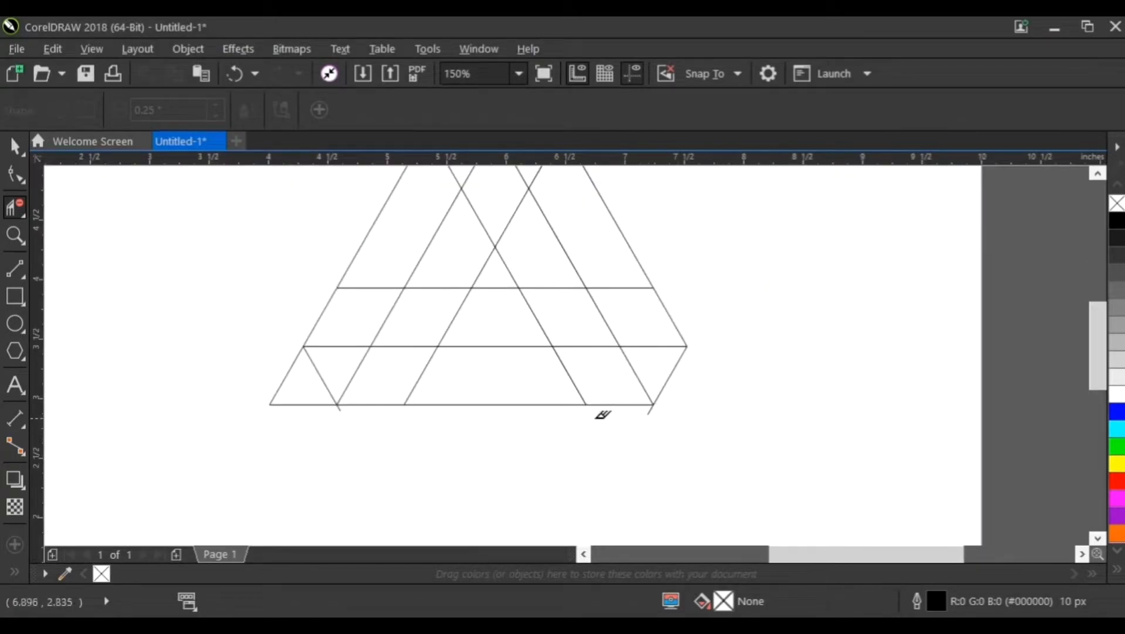
# - Delete the leftover corner piece at the lower left and the small stubs protruding below both bottom corners
pyautogui.moveTo(306, 422); pyautogui.dragTo(307, 423)
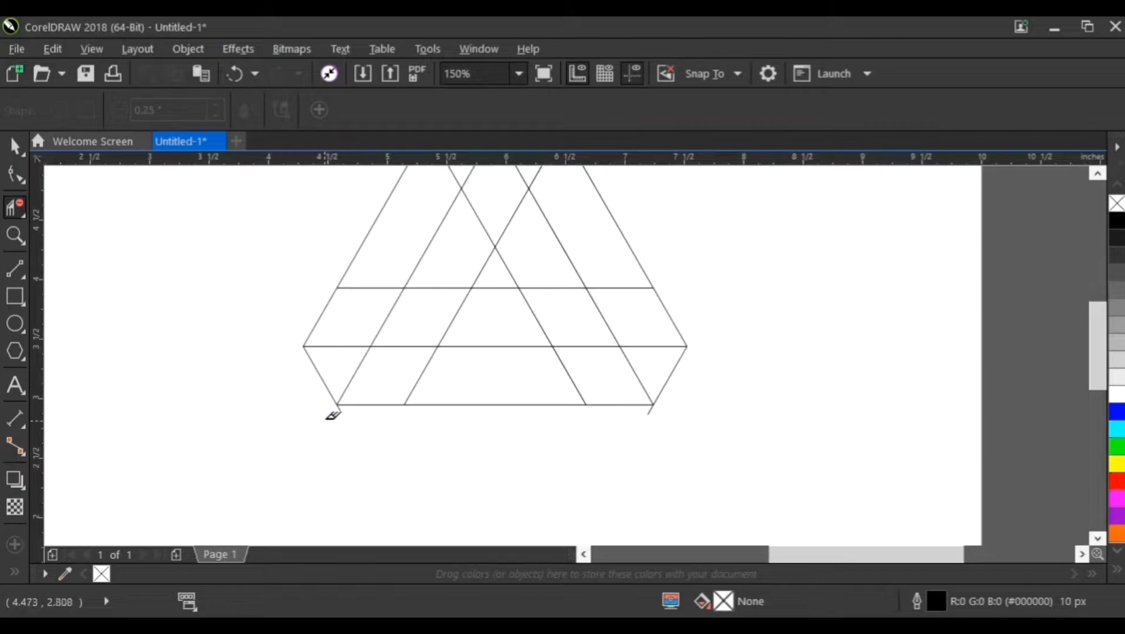
pyautogui.scroll(4, 340, 413)
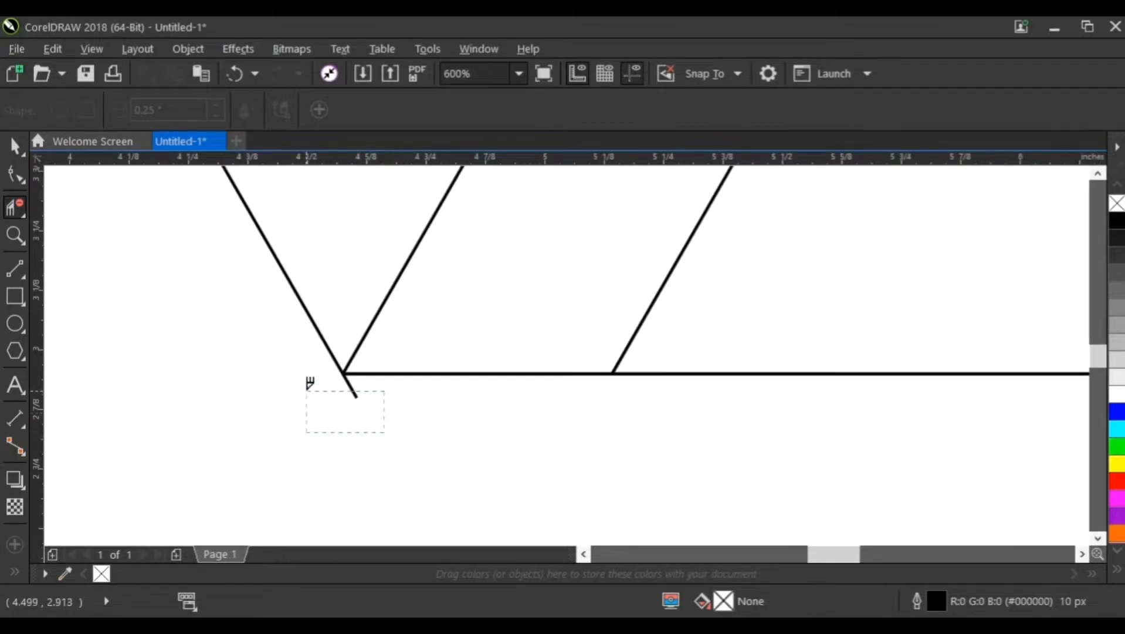
pyautogui.scroll(-4, 342, 386)
pyautogui.scroll(2, 618, 404)
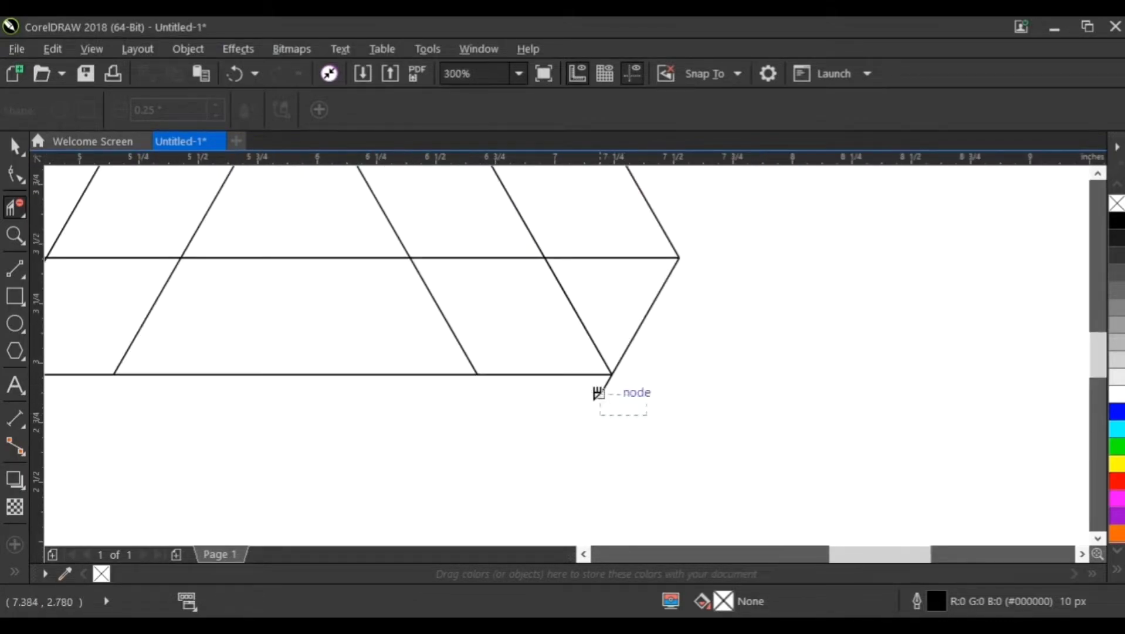
pyautogui.scroll(-2, 585, 414)
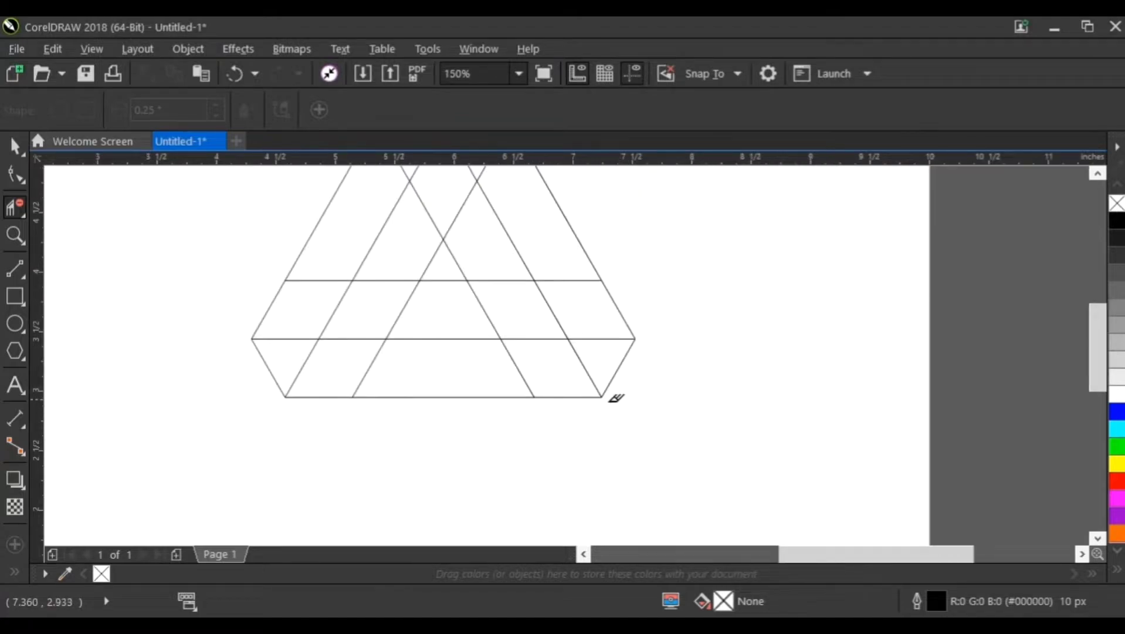
# - Delete the slanted line ends extending beyond the top of the figure and the short overhang of the apex line
pyautogui.scroll(-2, 526, 418)
pyautogui.scroll(2, 468, 223)
pyautogui.moveTo(394, 211); pyautogui.dragTo(754, 370)
pyautogui.scroll(-2, 534, 255)
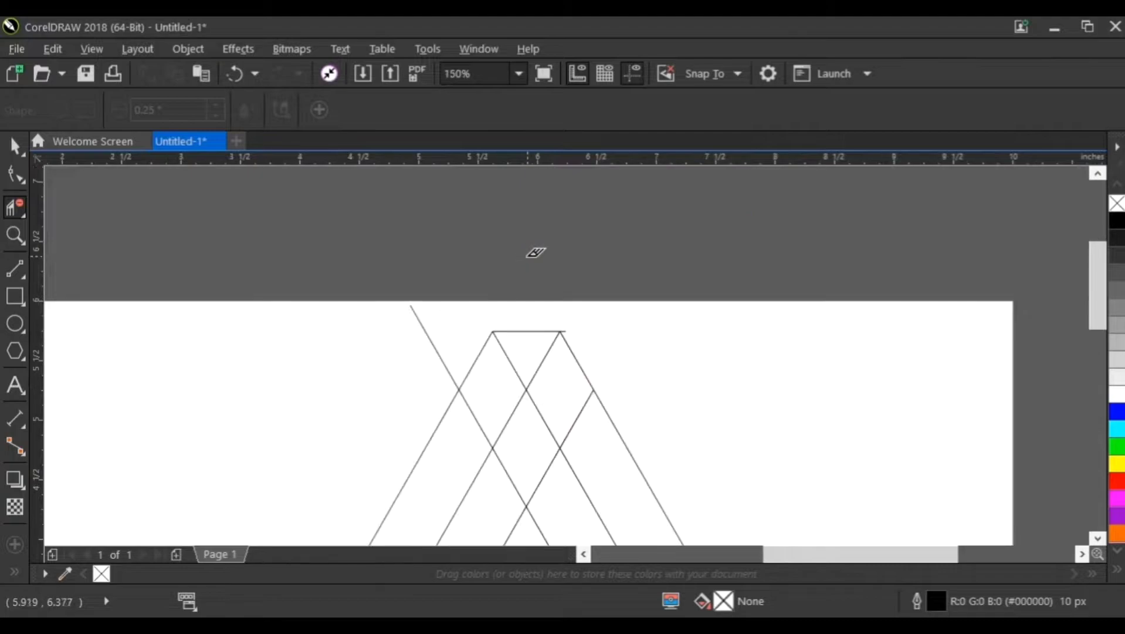
pyautogui.moveTo(453, 313); pyautogui.dragTo(405, 381)
pyautogui.scroll(2, 567, 330)
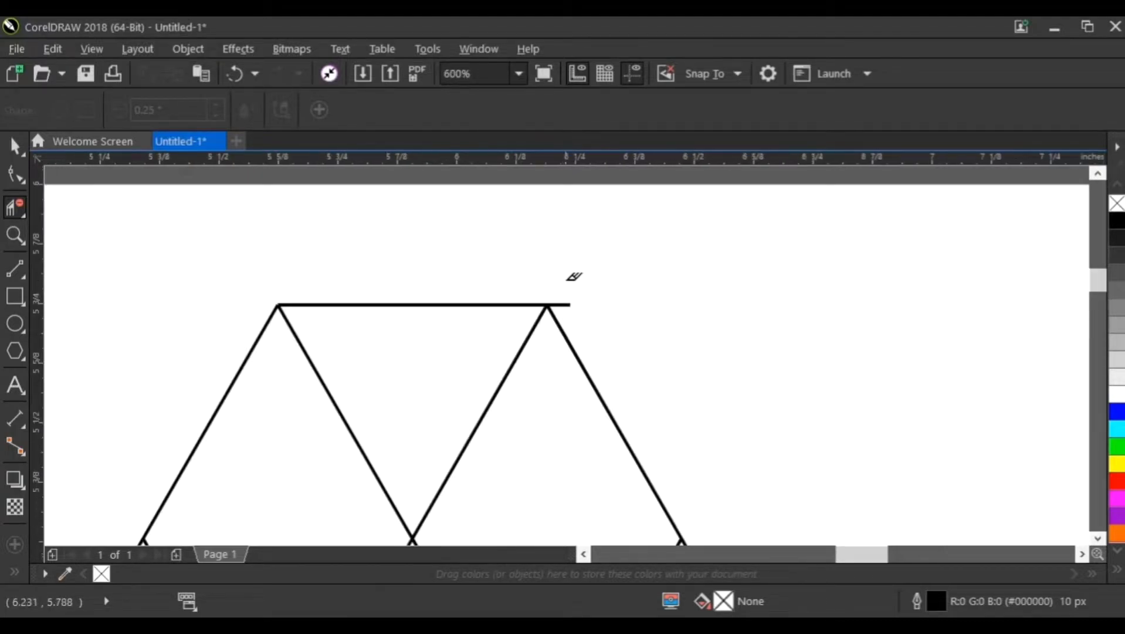
pyautogui.moveTo(565, 300); pyautogui.dragTo(579, 317)
pyautogui.scroll(-3, 576, 282)
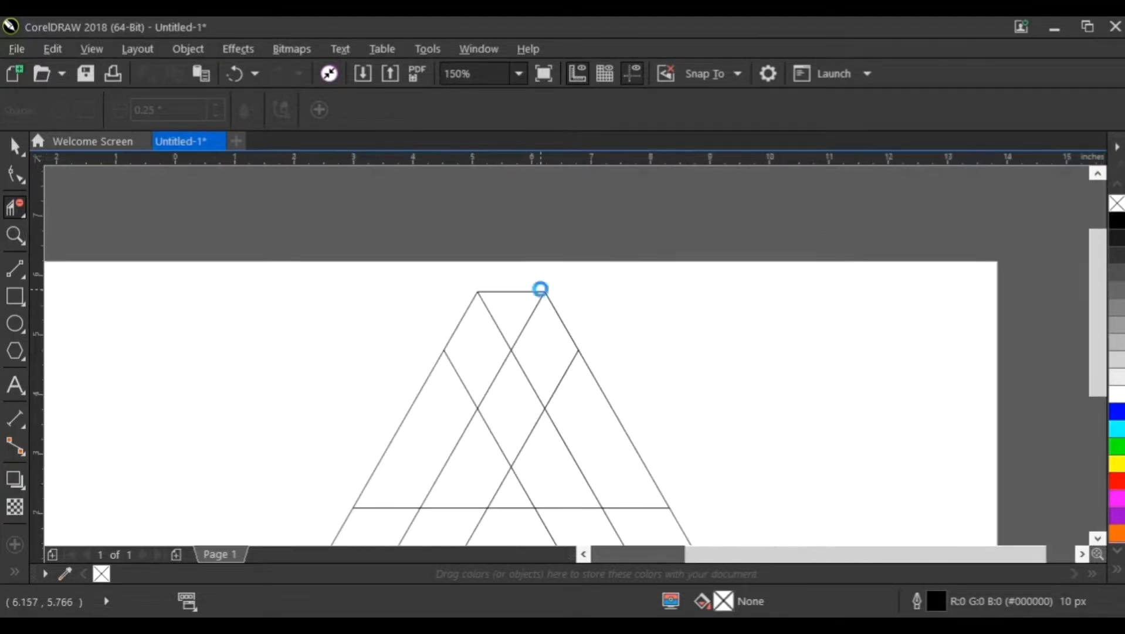
# - Group all the trimmed lines and center the group on the page
pyautogui.press('space')
pyautogui.moveTo(349, 216); pyautogui.dragTo(715, 473)
pyautogui.hotkey('ctrl', 'g')
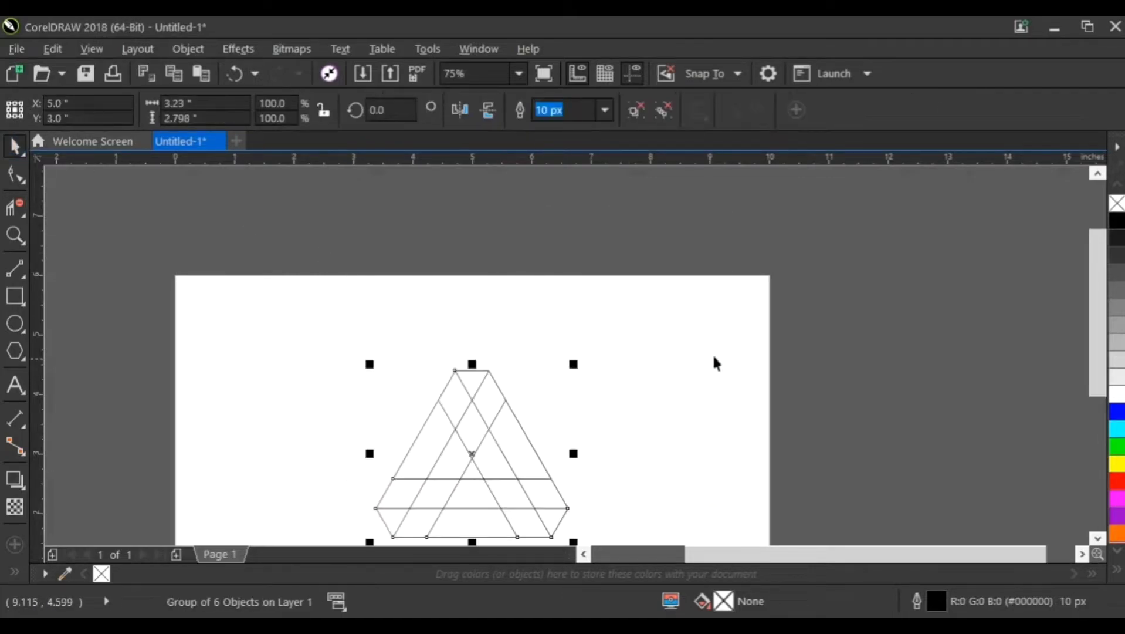
pyautogui.scroll(-1, 518, 297)
pyautogui.scroll(1, 550, 332)
pyautogui.click(611, 331)
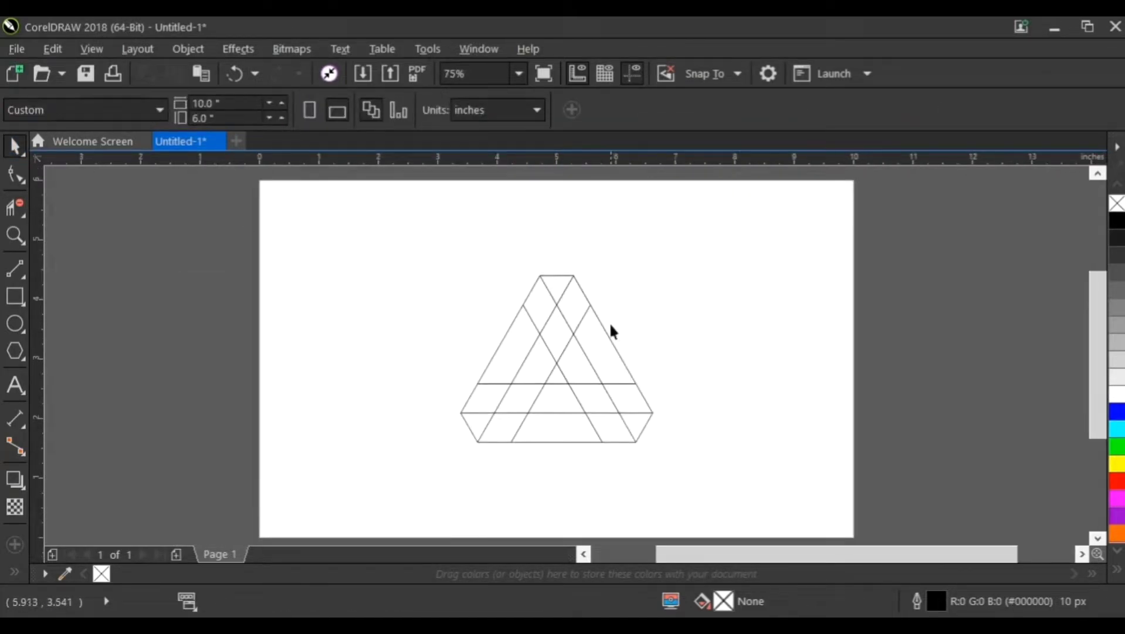
# - Use Virtual Segment Delete with a freehand path to remove the lines crossing the right arm, from the inner base up to the apex
pyautogui.click(578, 328)
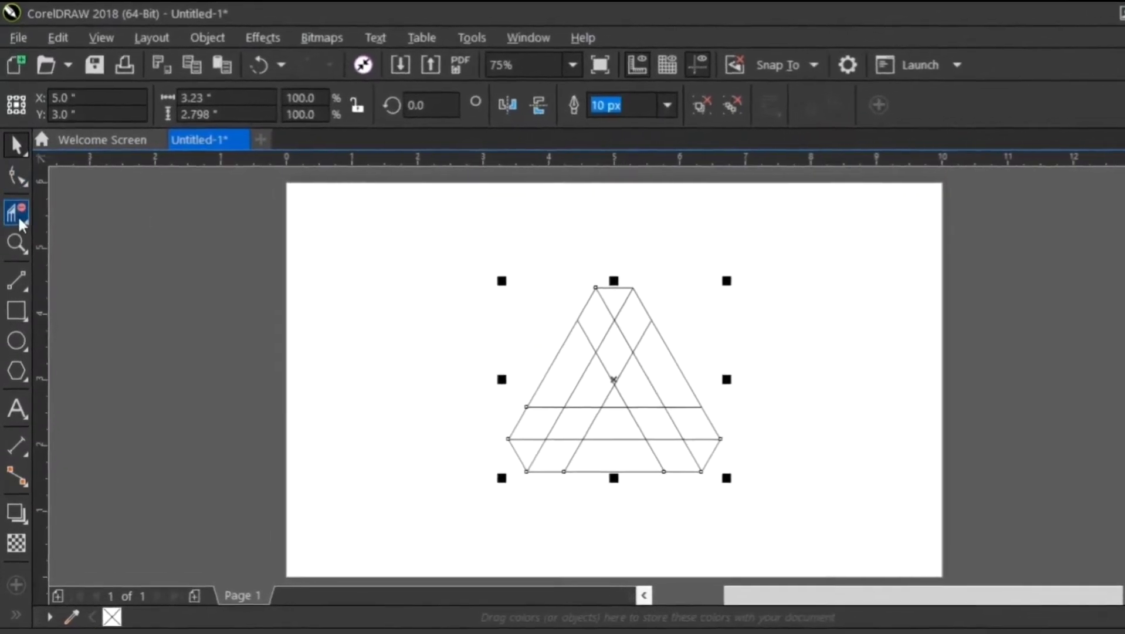
pyautogui.click(21, 226)
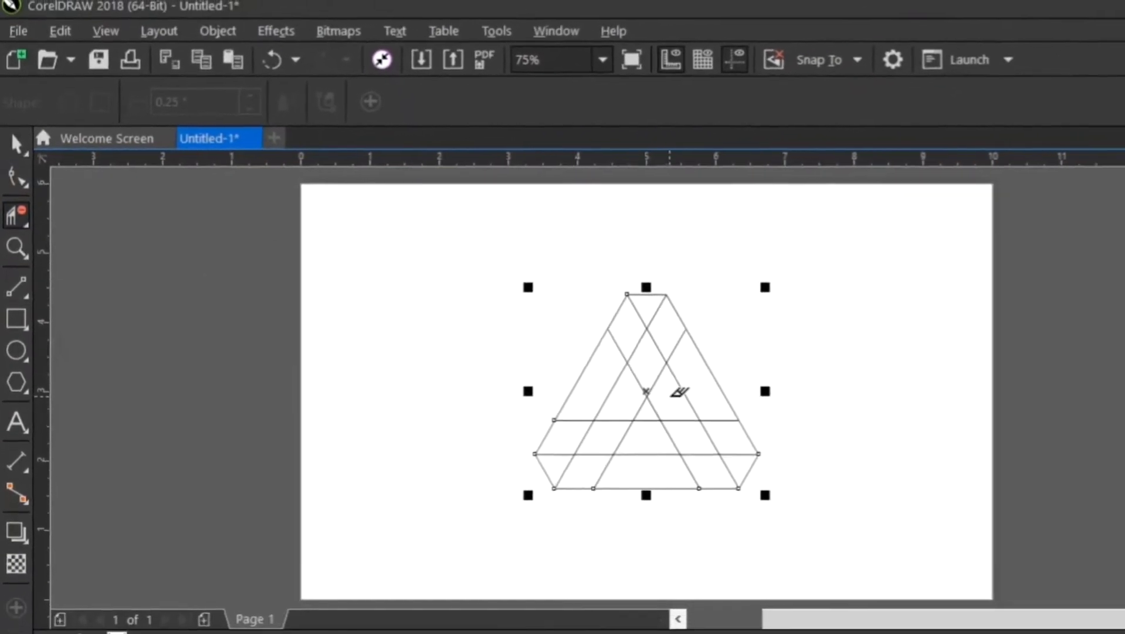
pyautogui.scroll(1, 789, 467)
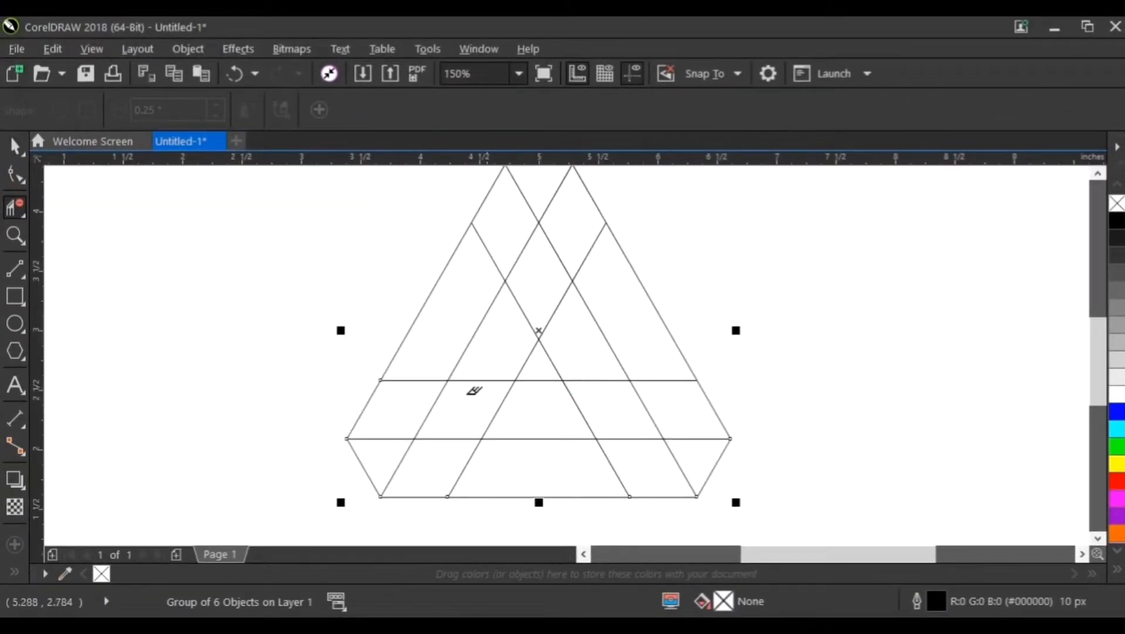
pyautogui.scroll(-1, 474, 390)
pyautogui.scroll(1, 431, 418)
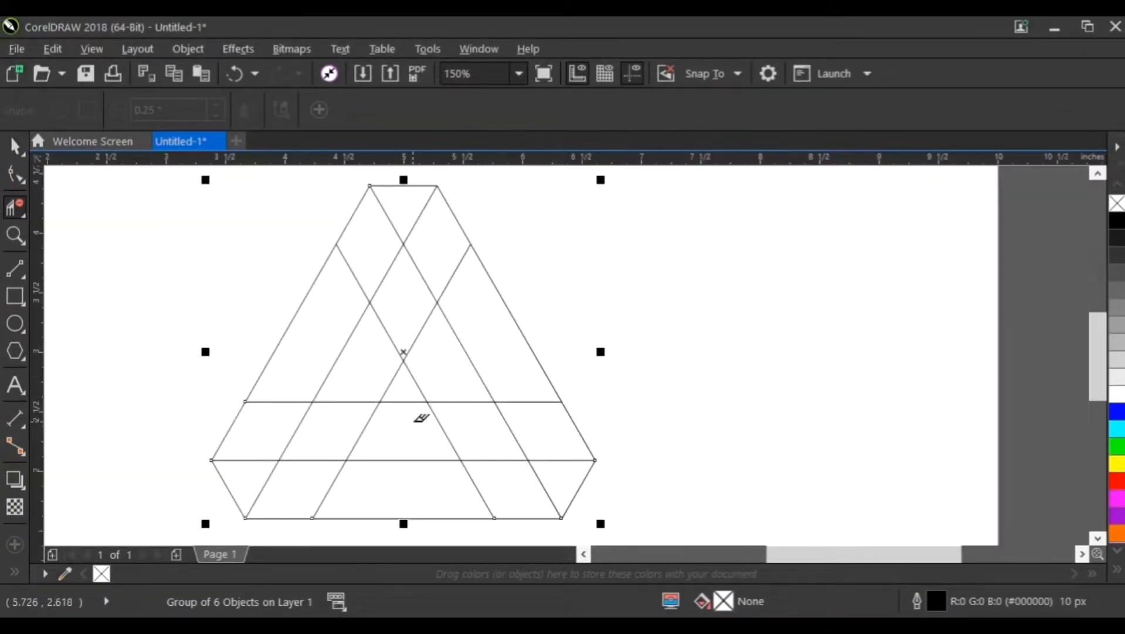
pyautogui.moveTo(396, 434); pyautogui.dragTo(540, 417)
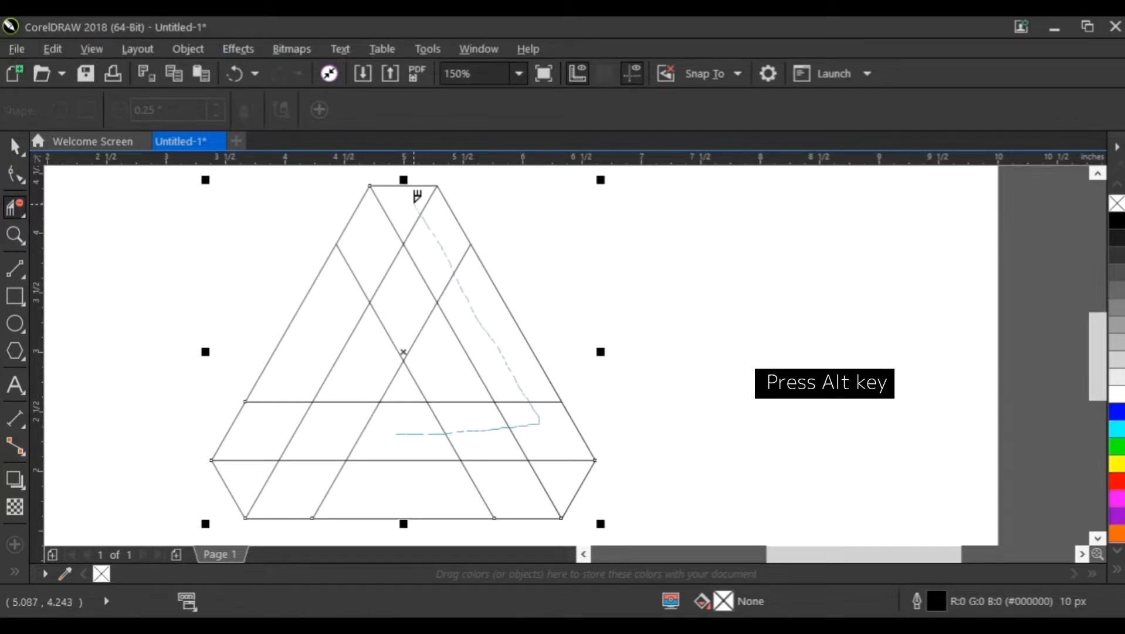
pyautogui.moveTo(416, 200); pyautogui.dragTo(418, 183)
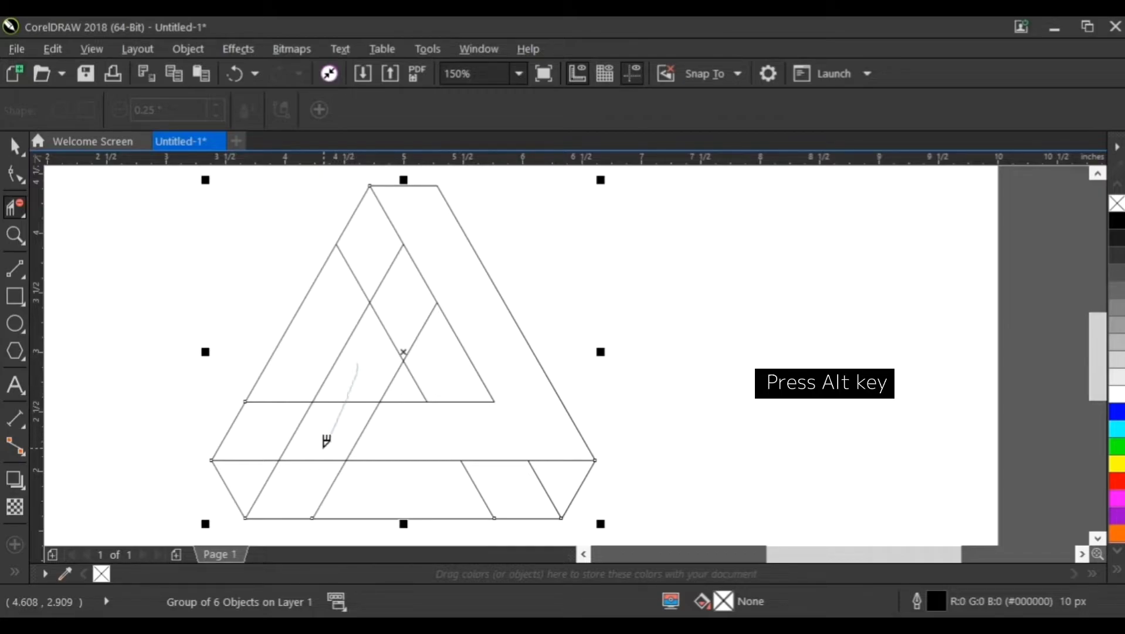
# - Delete the line segments crossing the bottom bar and the left arm, so only the interlocking triangle outline is left, and deselect it
pyautogui.moveTo(327, 438); pyautogui.dragTo(309, 482)
pyautogui.moveTo(549, 475); pyautogui.dragTo(555, 478)
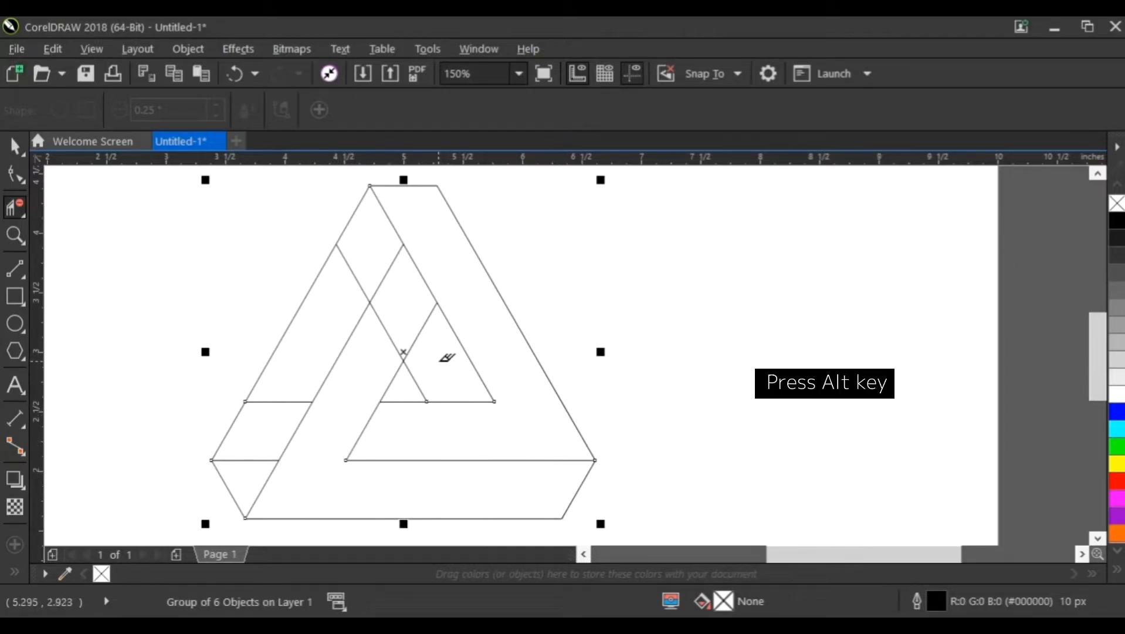
pyautogui.moveTo(387, 245); pyautogui.dragTo(343, 293)
pyautogui.moveTo(254, 444); pyautogui.dragTo(326, 432)
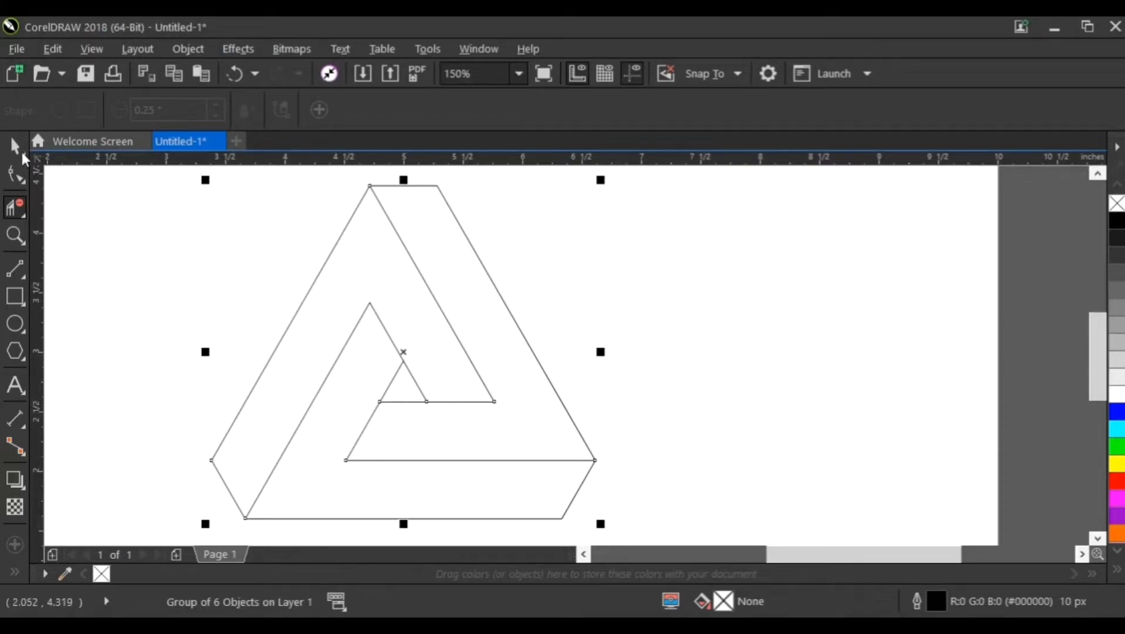
pyautogui.press('space')
pyautogui.click(783, 302)
pyautogui.scroll(-2, 588, 320)
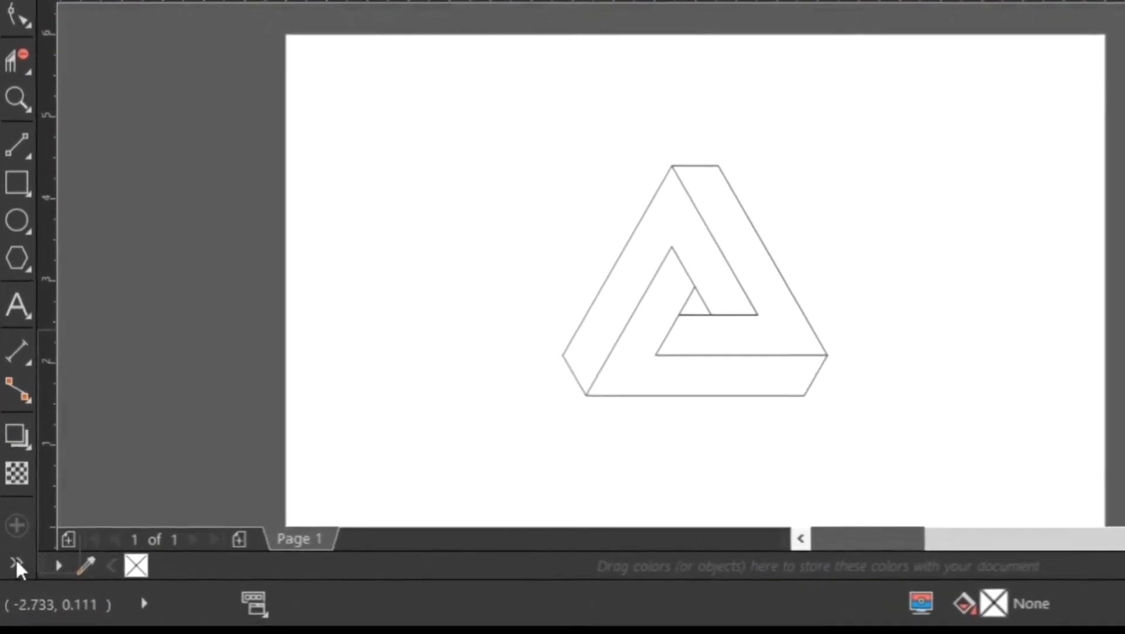
# - Fill the three interlocking arms of the triangle with blue-grey and no outline using Smart Fill
pyautogui.click(14, 572)
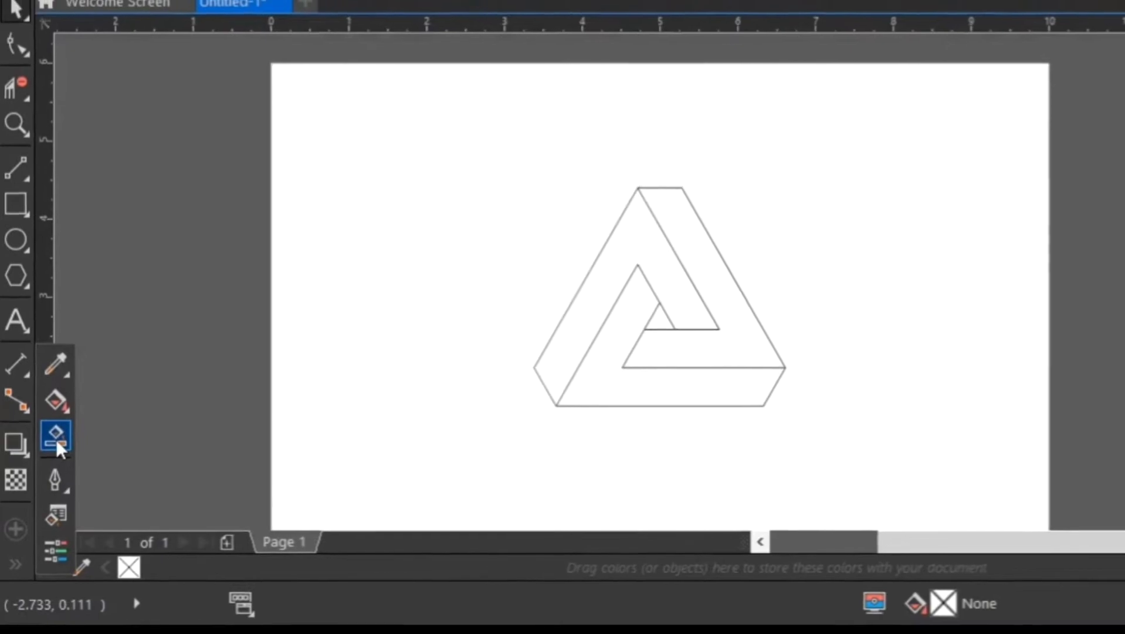
pyautogui.click(55, 439)
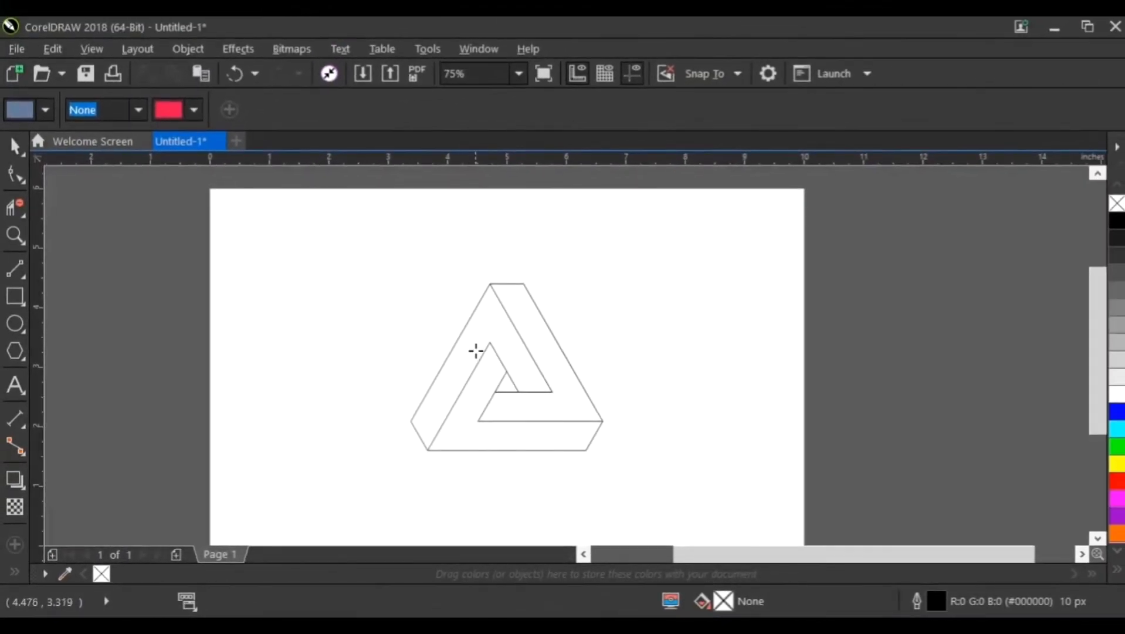
pyautogui.click(475, 348)
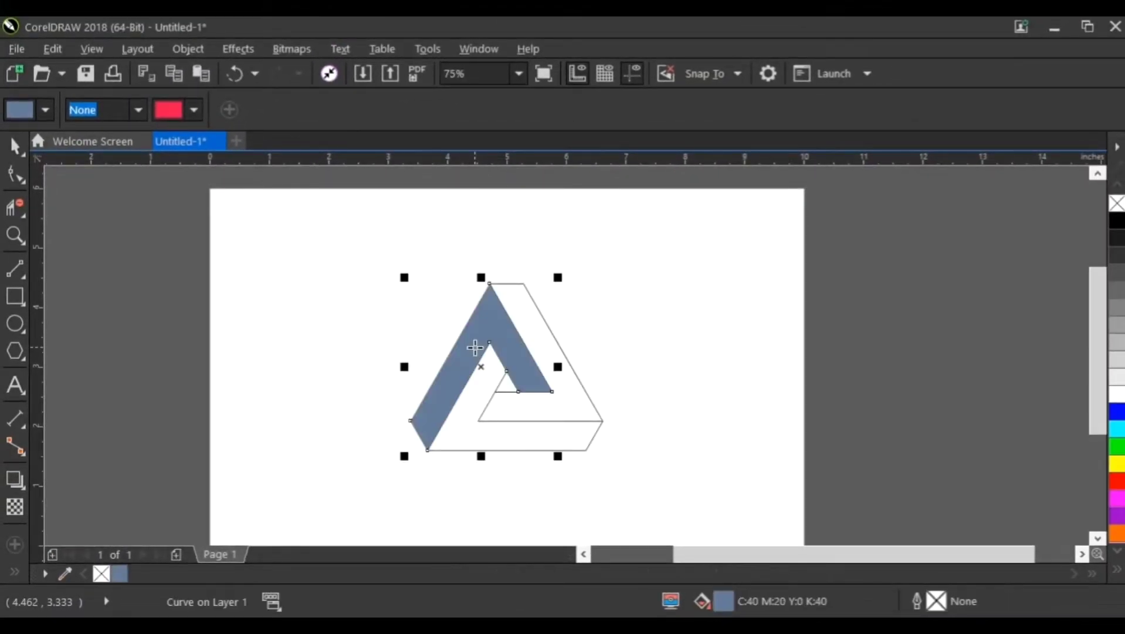
pyautogui.click(530, 323)
pyautogui.click(479, 385)
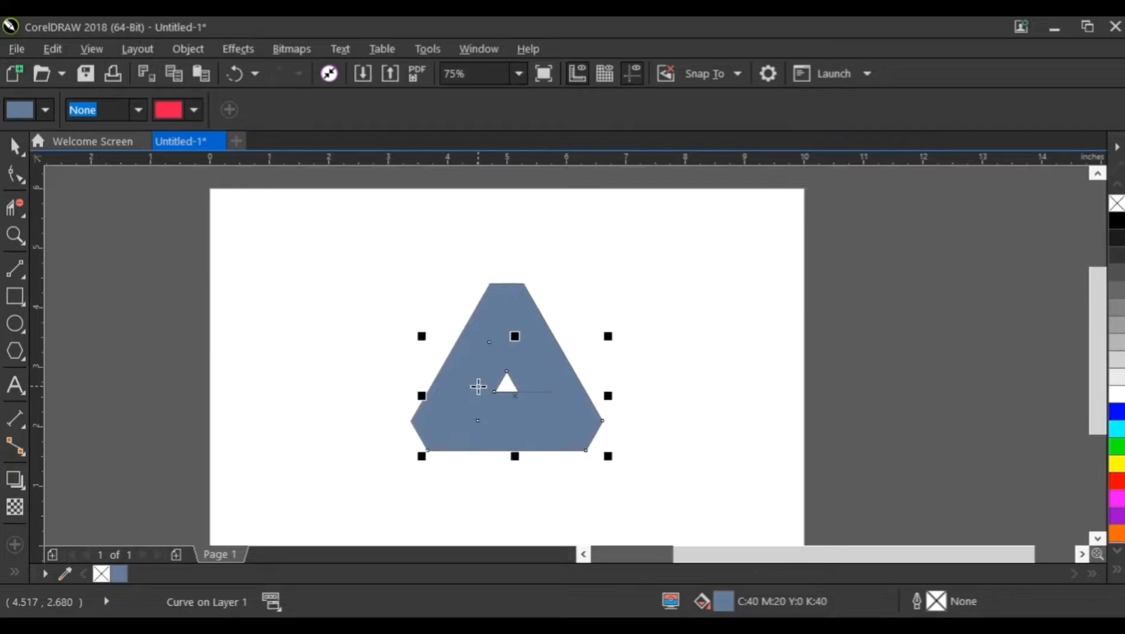
# - Select all the filled arms and construction lines and make their outlines white
pyautogui.press('space')
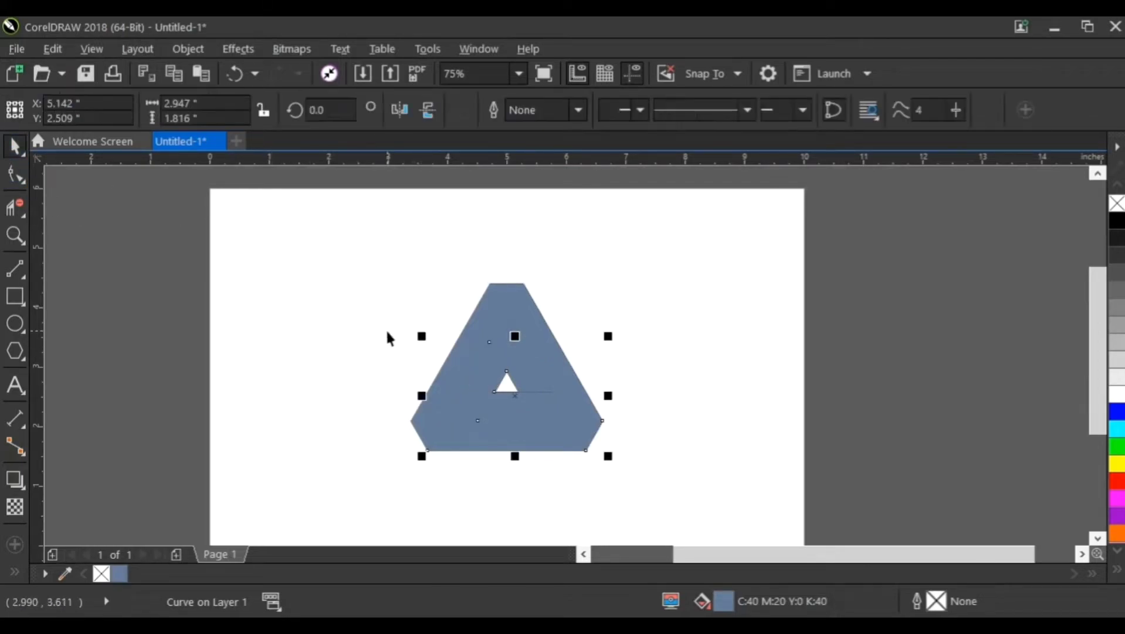
pyautogui.click(384, 330)
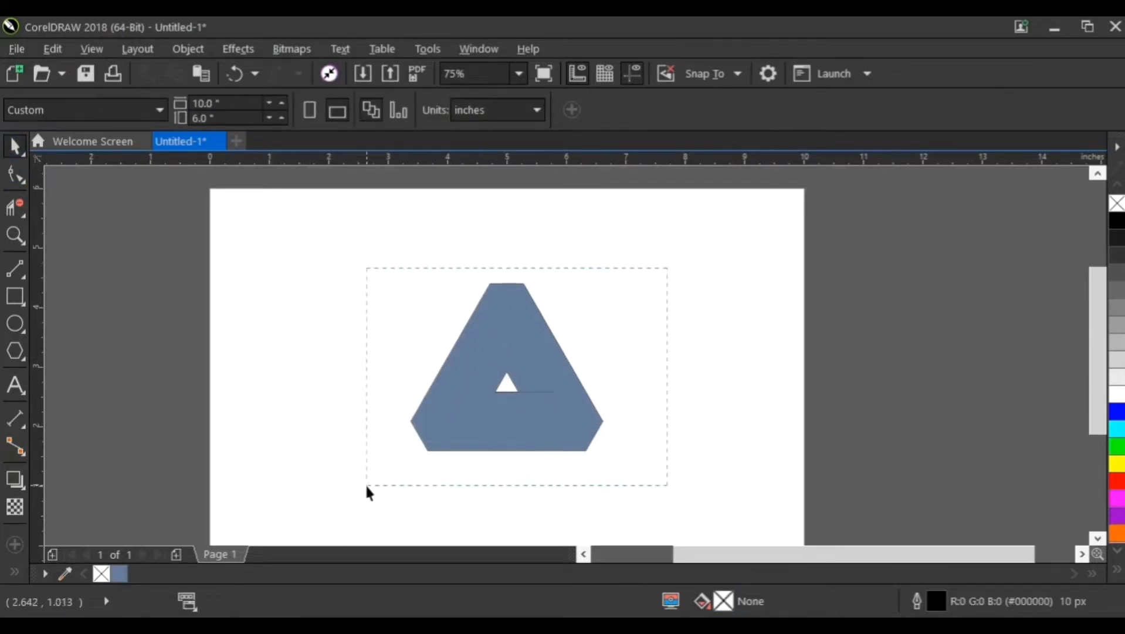
pyautogui.moveTo(366, 486); pyautogui.dragTo(367, 486)
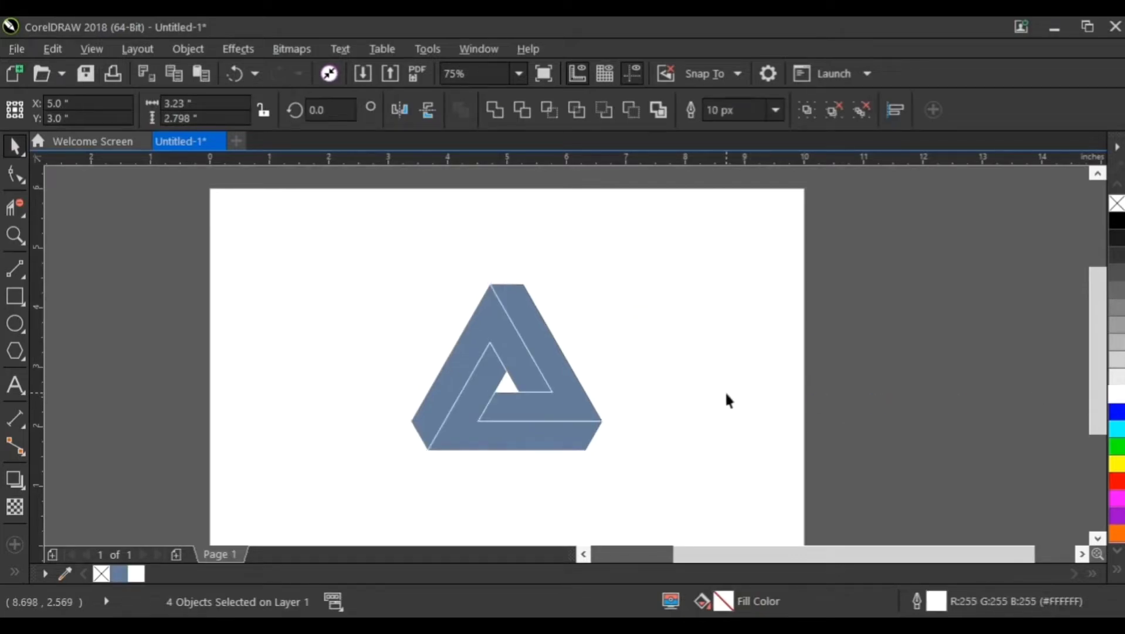
# - Apply a linear fountain fill across the left arm from its lower-left corner towards its inner end and make the start color cyan
pyautogui.click(575, 354)
pyautogui.click(500, 330)
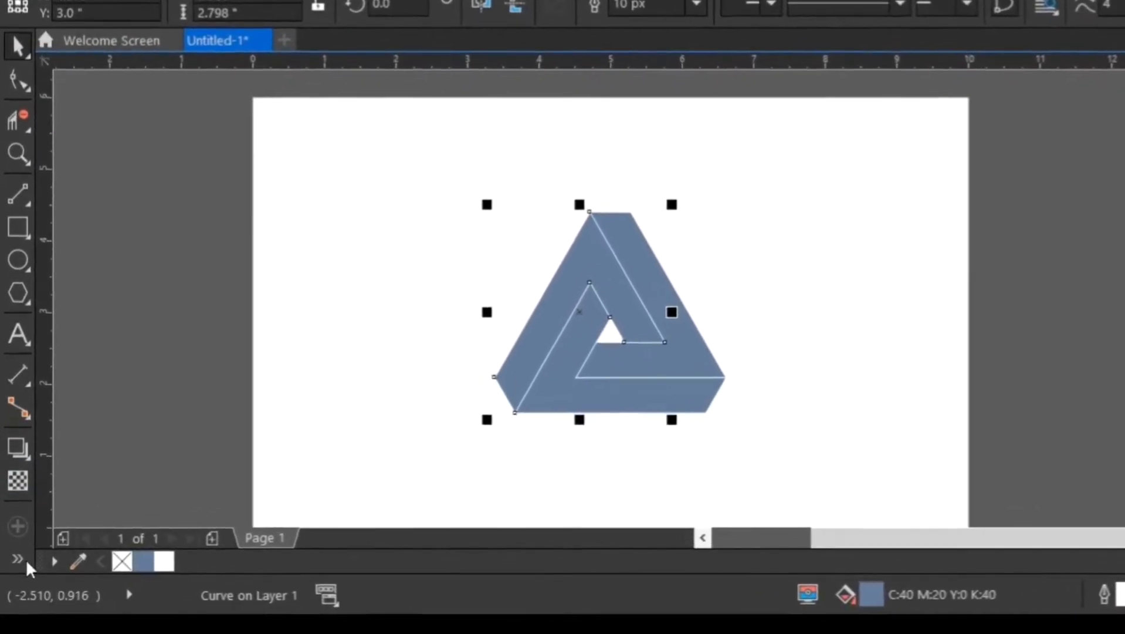
pyautogui.click(14, 571)
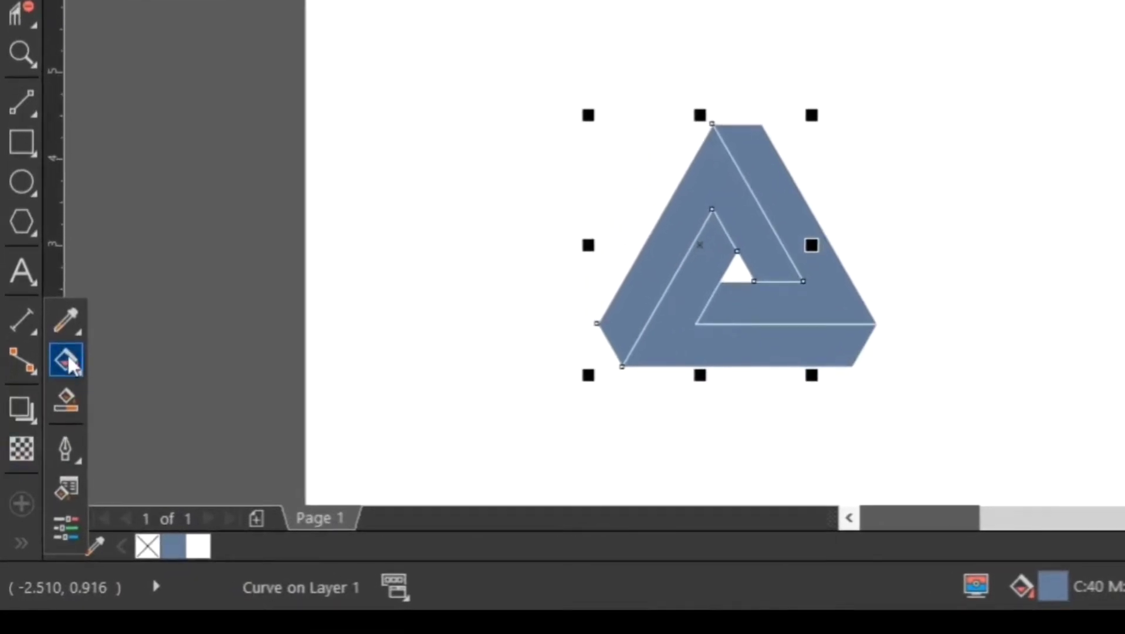
pyautogui.click(67, 360)
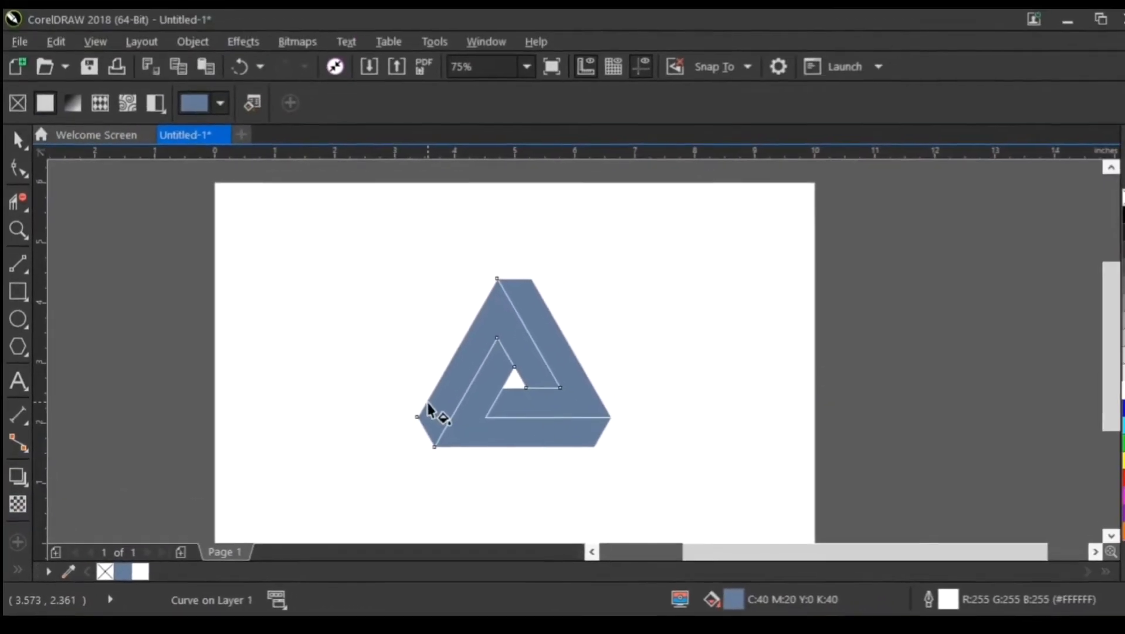
pyautogui.moveTo(428, 409); pyautogui.dragTo(549, 368)
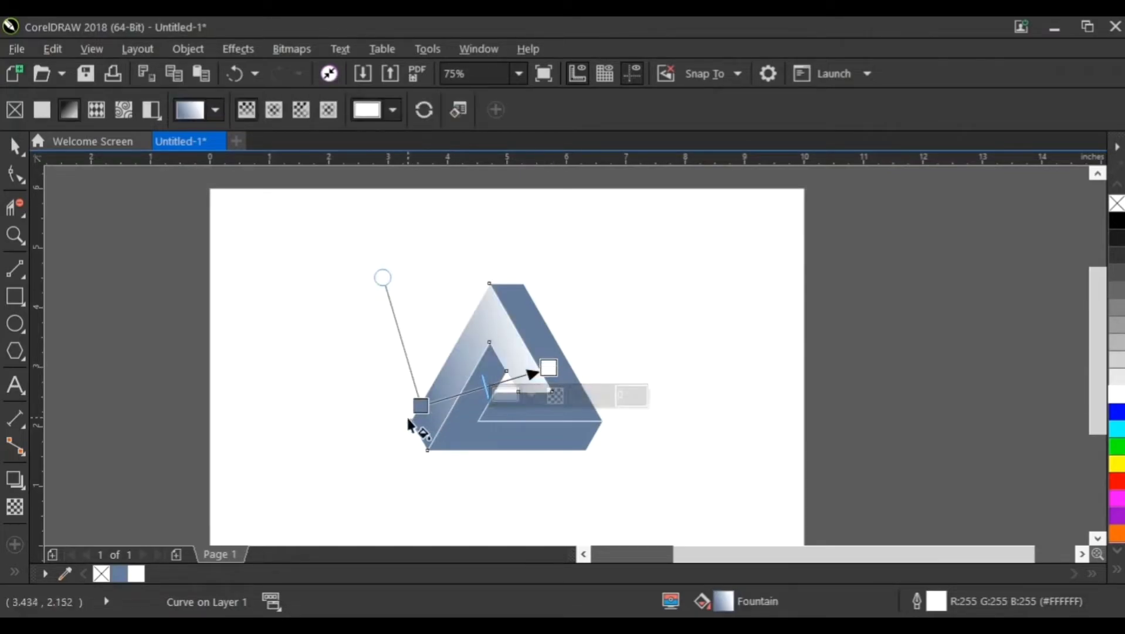
pyautogui.click(1116, 393)
pyautogui.click(1116, 428)
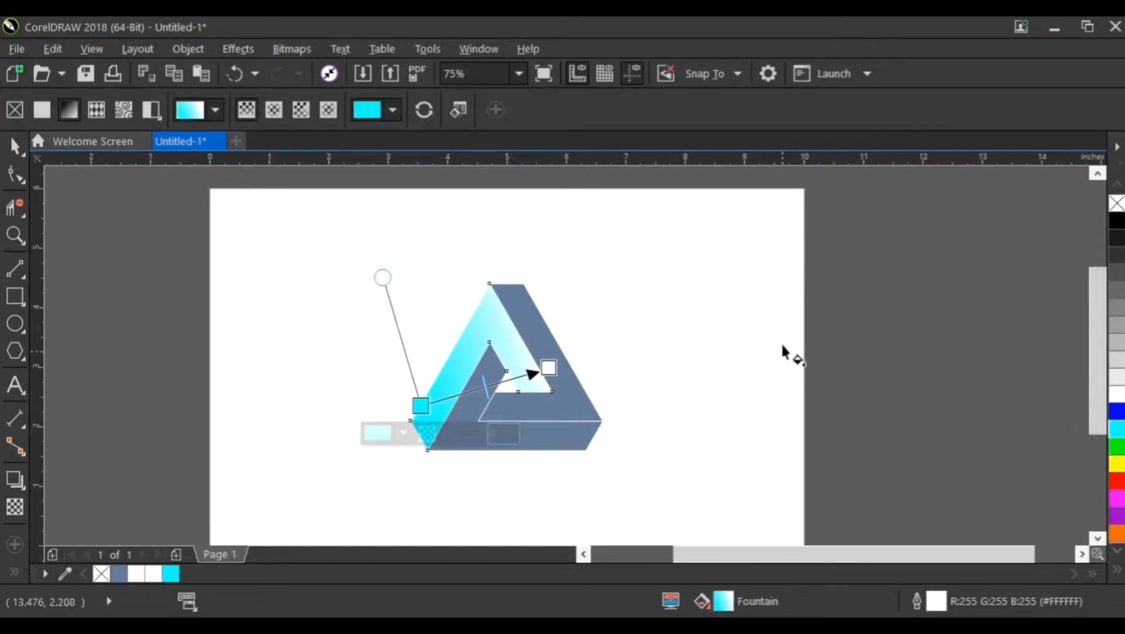
# - Set the end color of the left arm's gradient to dark teal #044545
pyautogui.click(549, 367)
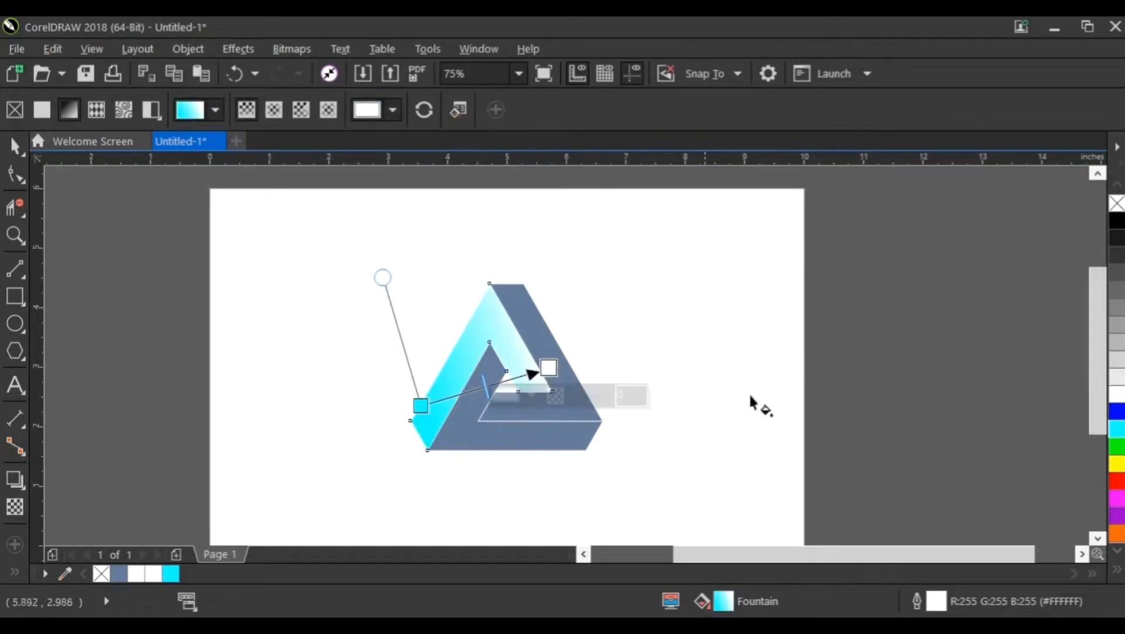
pyautogui.click(1116, 428)
pyautogui.click(535, 397)
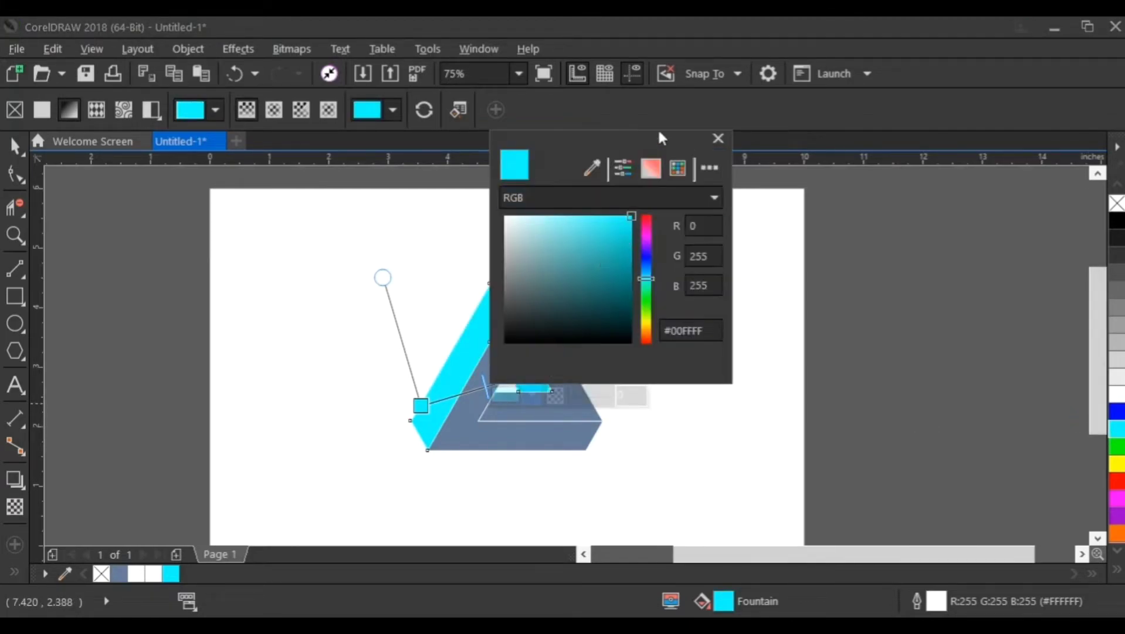
pyautogui.moveTo(627, 148); pyautogui.dragTo(771, 239)
pyautogui.moveTo(774, 351); pyautogui.dragTo(776, 409)
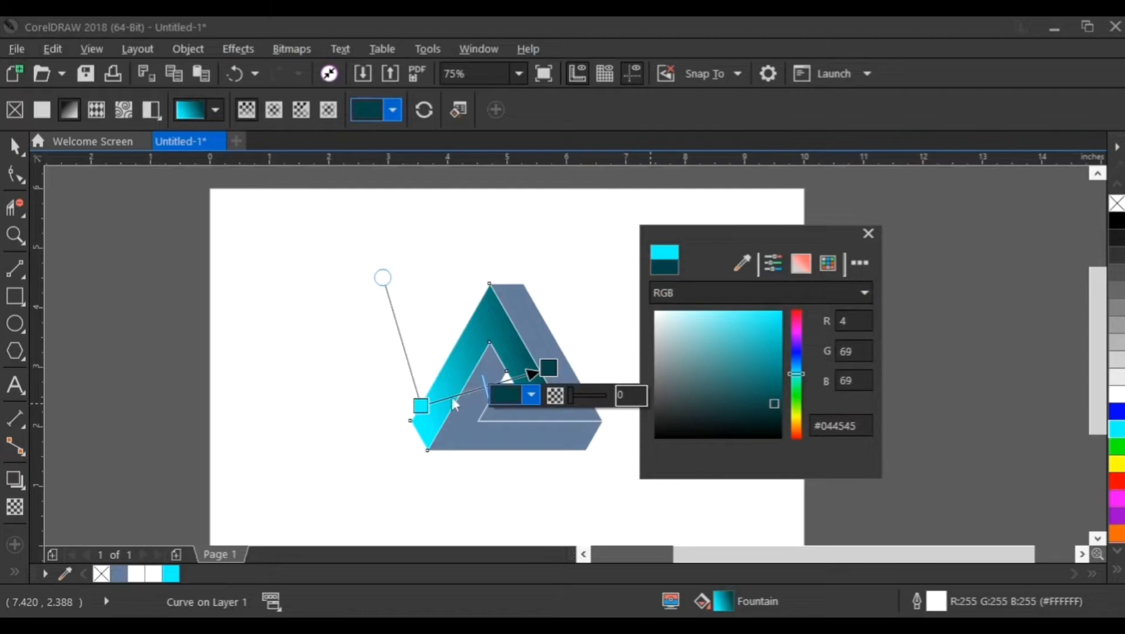
# - Move the cyan start of the left arm's gradient upward, just outside the arm's outer edge
pyautogui.click(420, 404)
pyautogui.moveTo(420, 404); pyautogui.dragTo(416, 340)
pyautogui.click(417, 341)
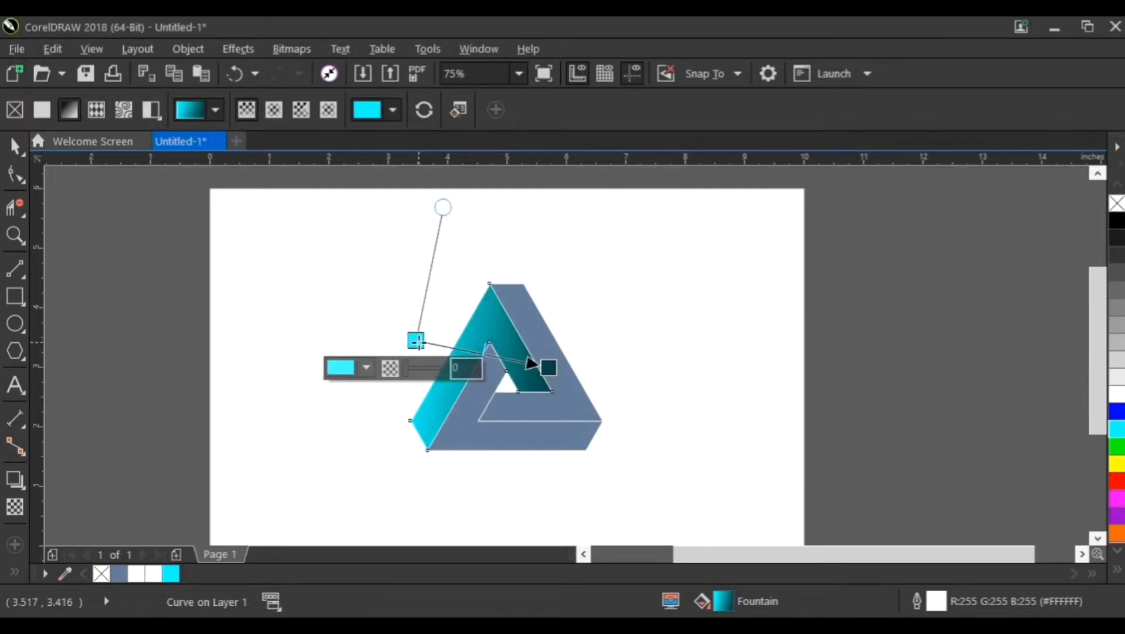
# - Apply a linear gradient to the right arm running up and outward, and sample the left arm's dark teal into the document palette
pyautogui.click(546, 407)
pyautogui.moveTo(511, 412); pyautogui.dragTo(595, 311)
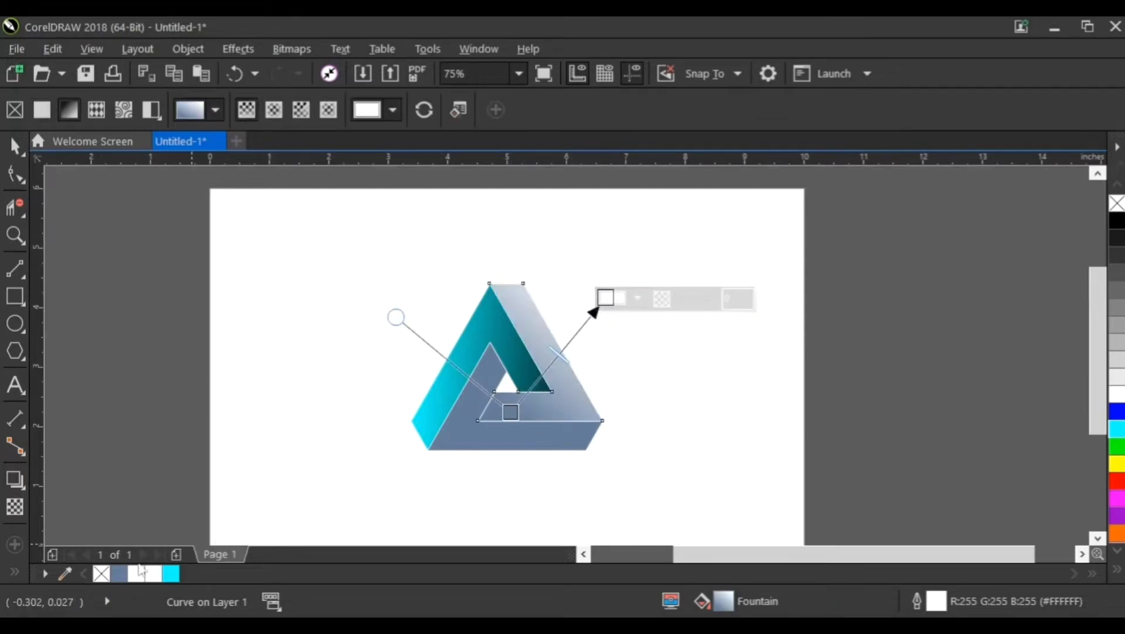
pyautogui.click(65, 574)
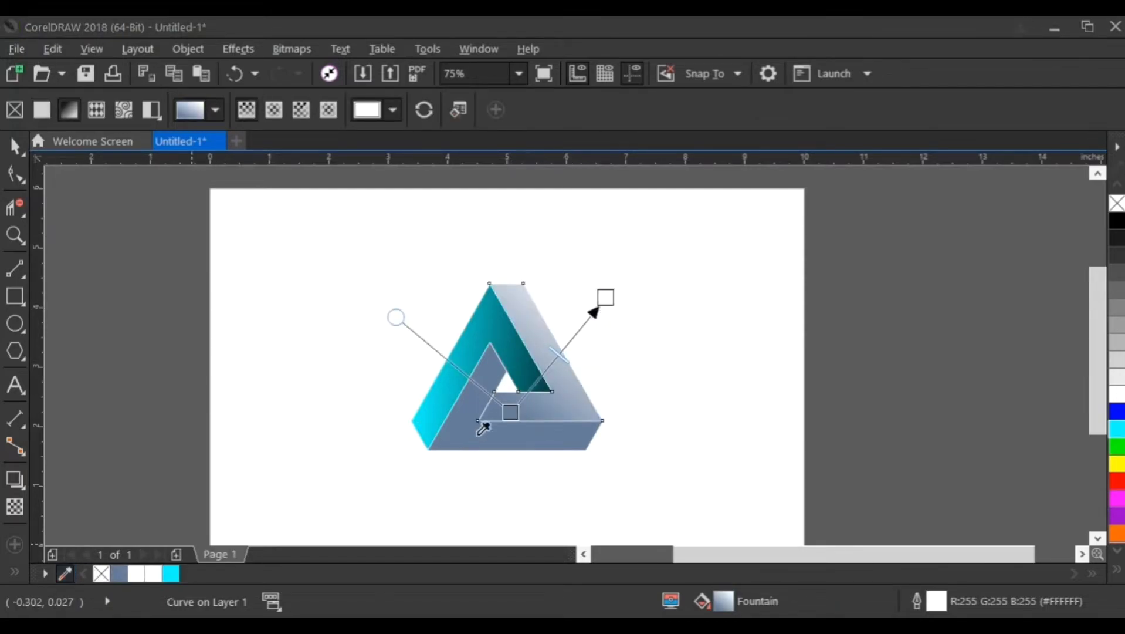
pyautogui.click(541, 378)
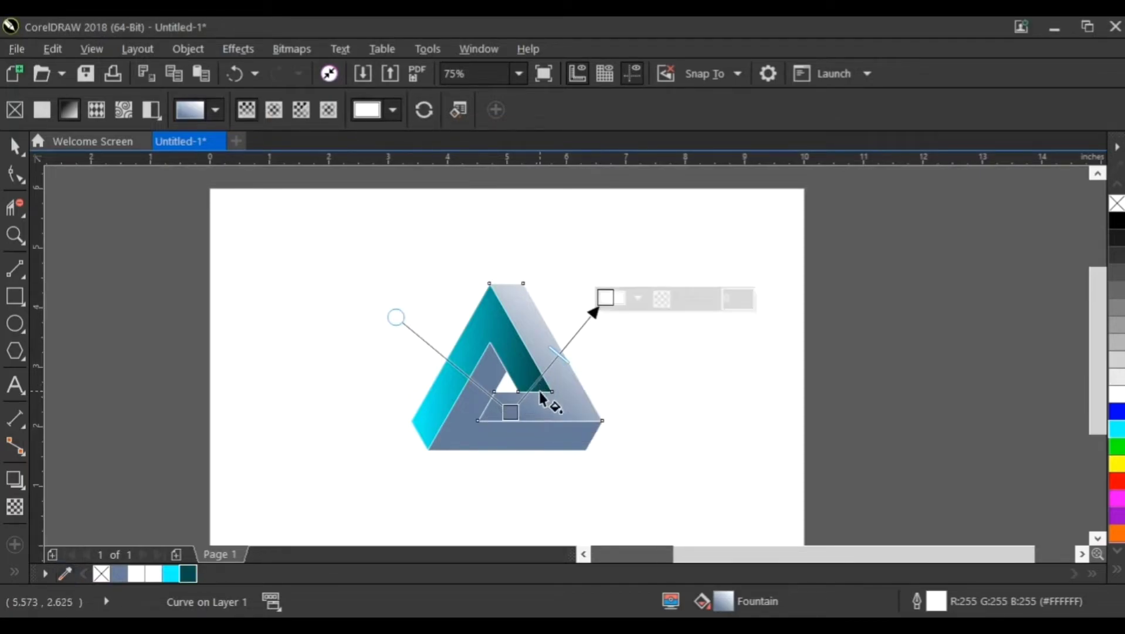
# - Color the right arm's gradient dark teal at its start and cyan at its end
pyautogui.click(510, 412)
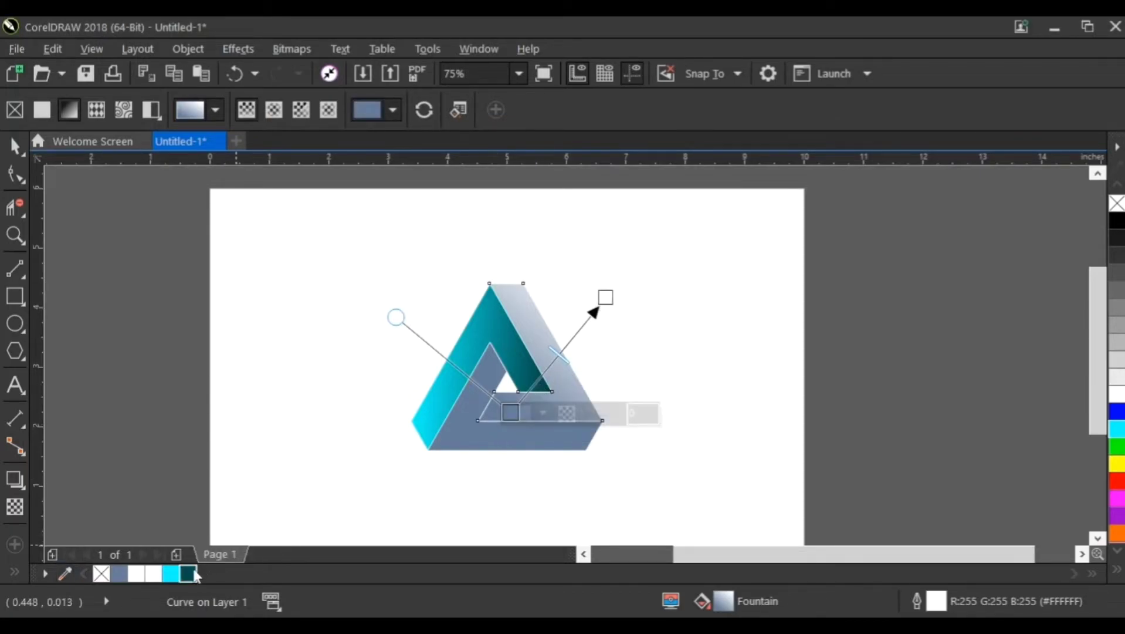
pyautogui.click(605, 298)
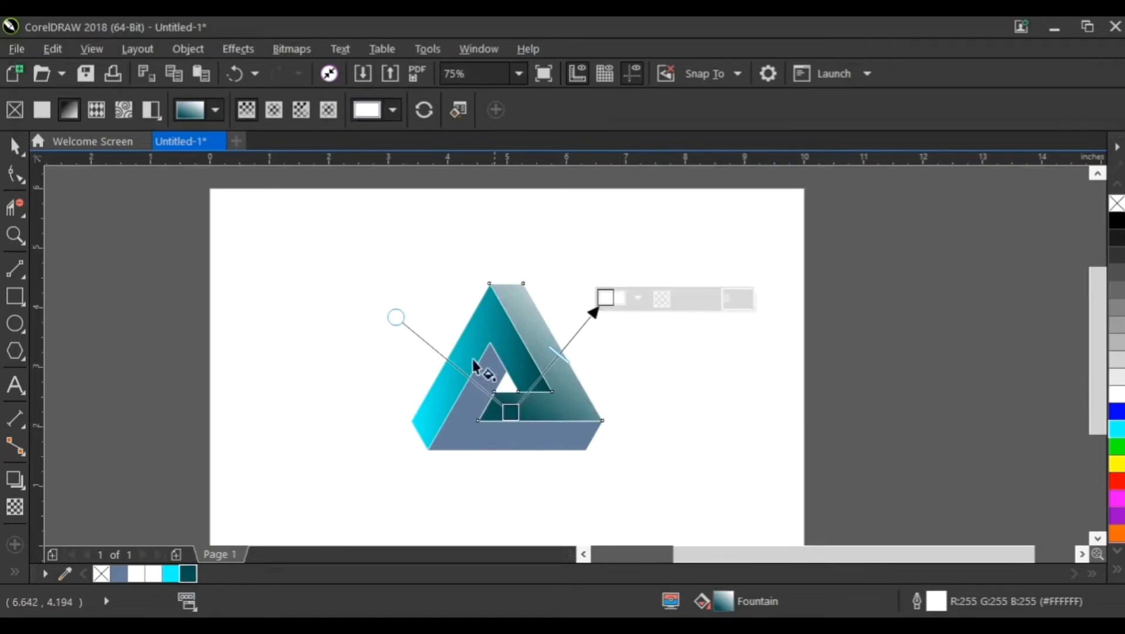
pyautogui.click(170, 573)
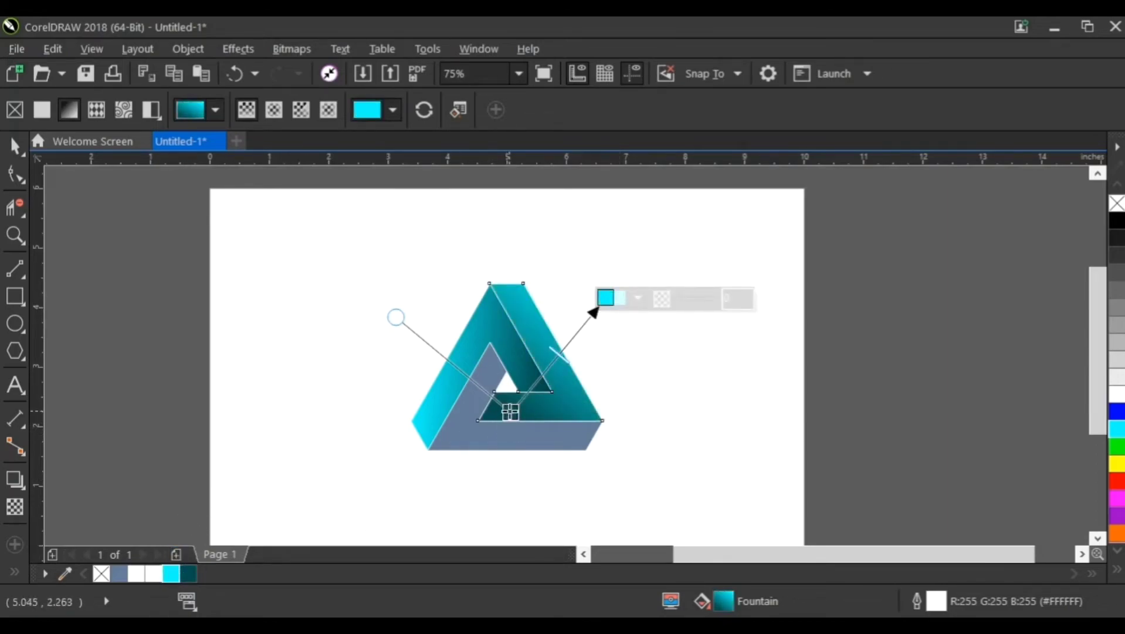
# - Reposition the right arm's gradient to run from the arm's inner corner to just outside its upper outer edge
pyautogui.moveTo(510, 412); pyautogui.dragTo(477, 440)
pyautogui.moveTo(605, 298); pyautogui.dragTo(625, 280)
pyautogui.moveTo(477, 441); pyautogui.dragTo(490, 426)
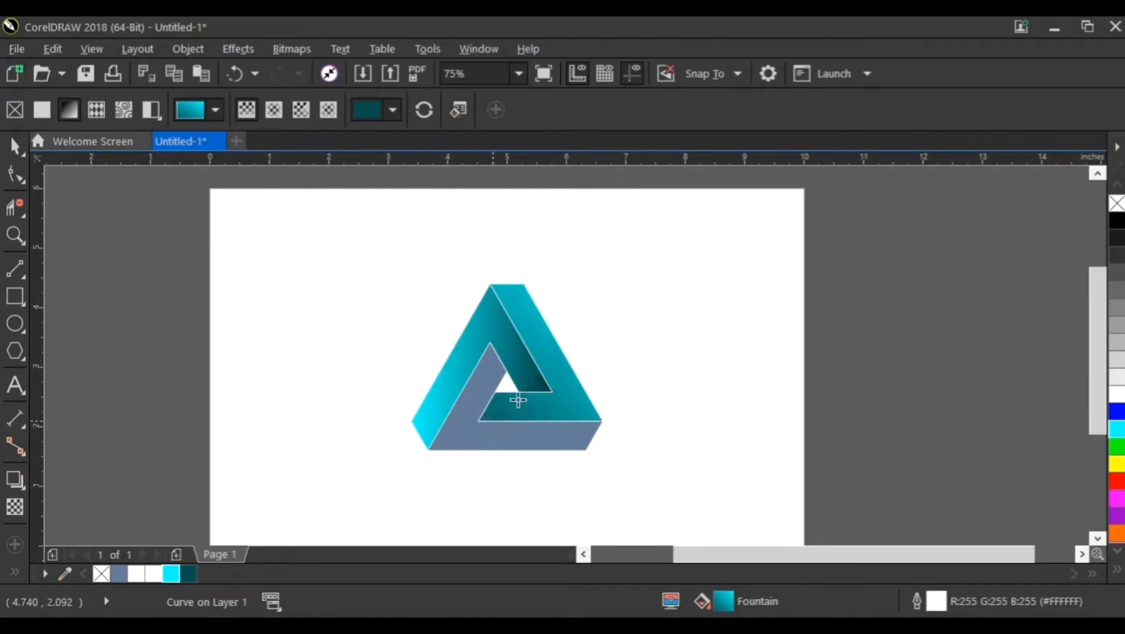
pyautogui.moveTo(625, 282); pyautogui.dragTo(576, 320)
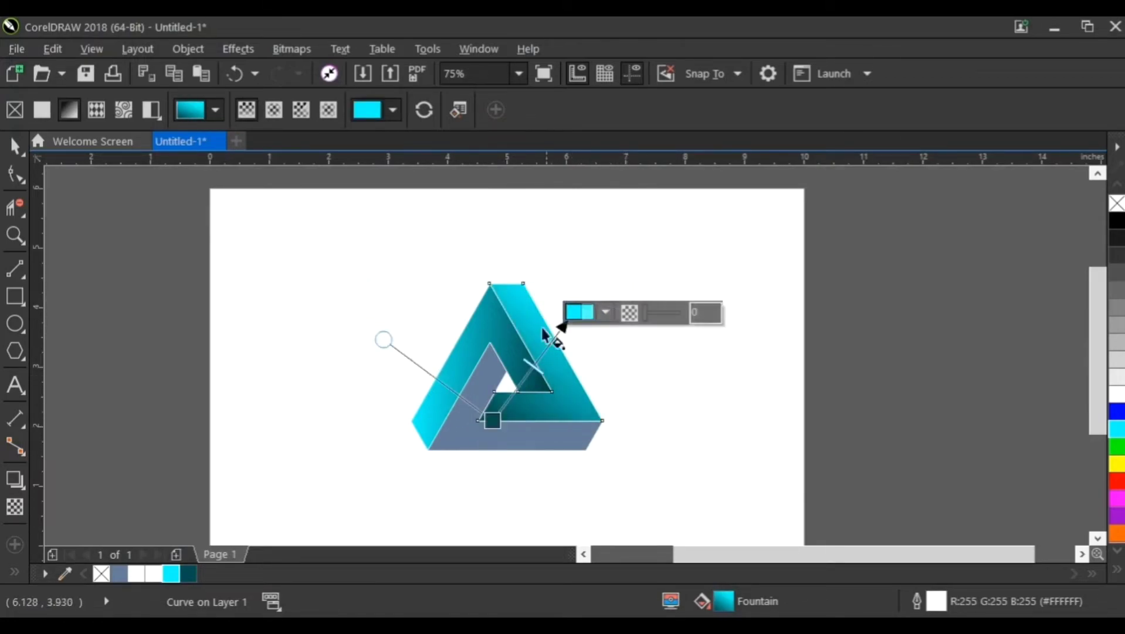
# - Apply a linear fountain fill to the bottom arm from its upper inner tip down past the base edge
pyautogui.click(434, 333)
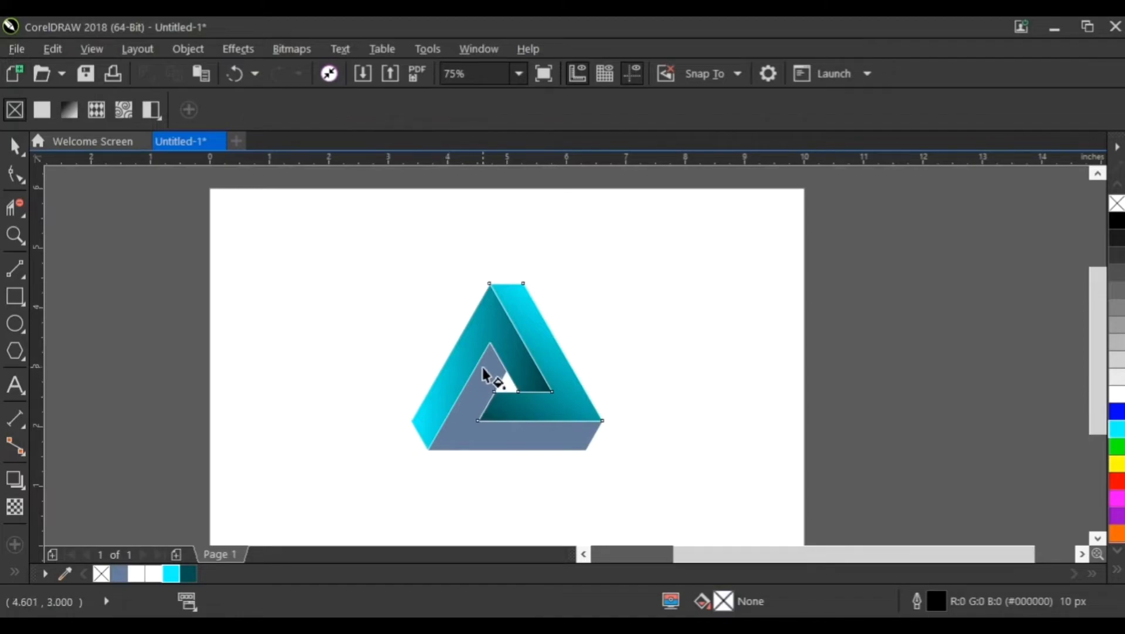
pyautogui.click(511, 433)
pyautogui.moveTo(492, 364); pyautogui.dragTo(529, 463)
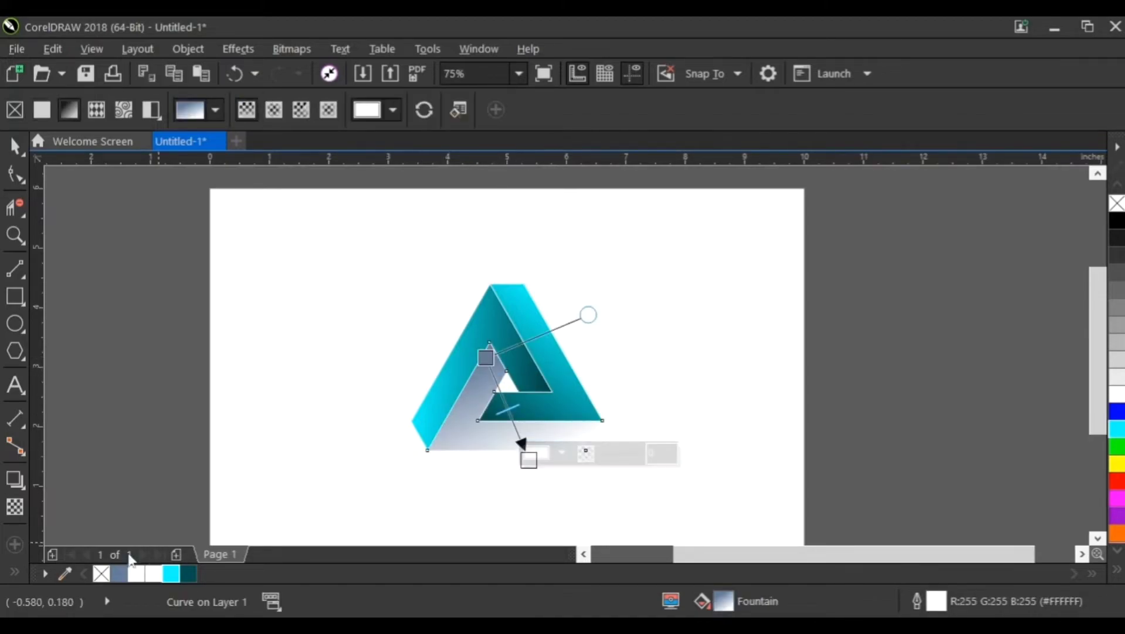
# - Color the bottom arm's gradient cyan at its end and dark teal at its start, and deselect the arm
pyautogui.moveTo(171, 575); pyautogui.dragTo(528, 459)
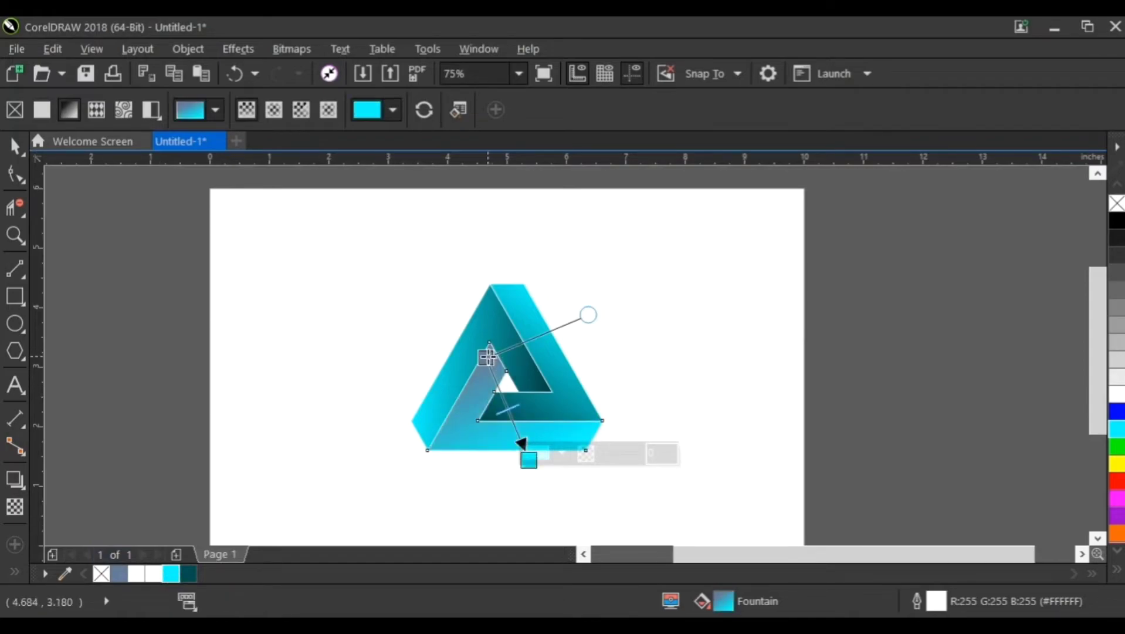
pyautogui.click(487, 357)
pyautogui.click(189, 574)
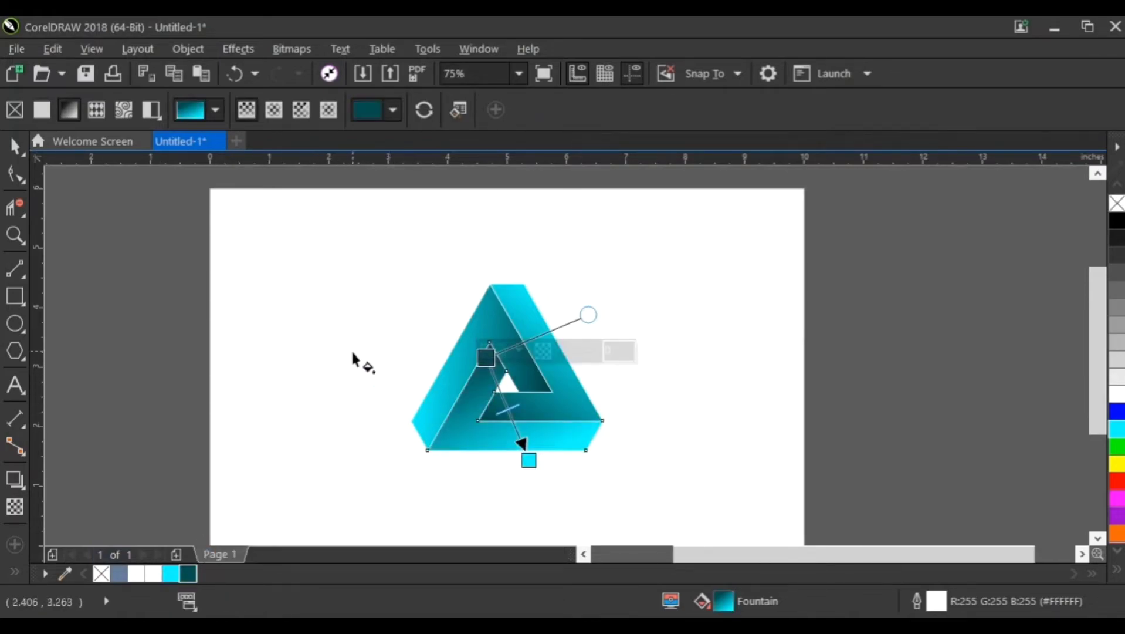
pyautogui.click(14, 145)
pyautogui.click(682, 253)
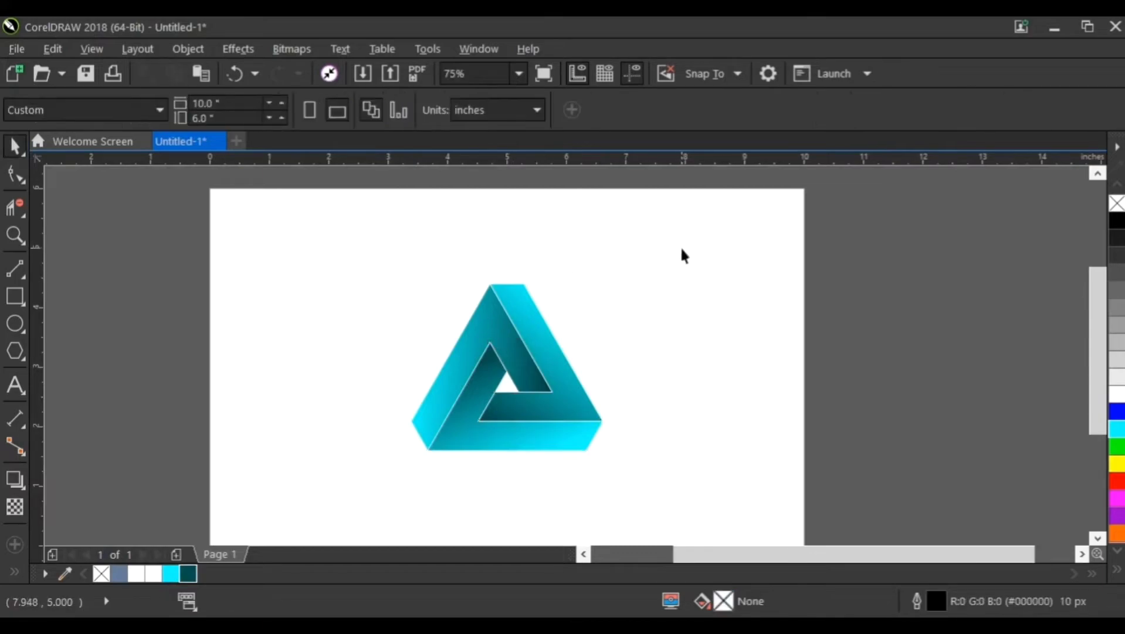
# - Set the outline width of all the triangle's pieces to 20 px
pyautogui.moveTo(359, 485); pyautogui.dragTo(359, 484)
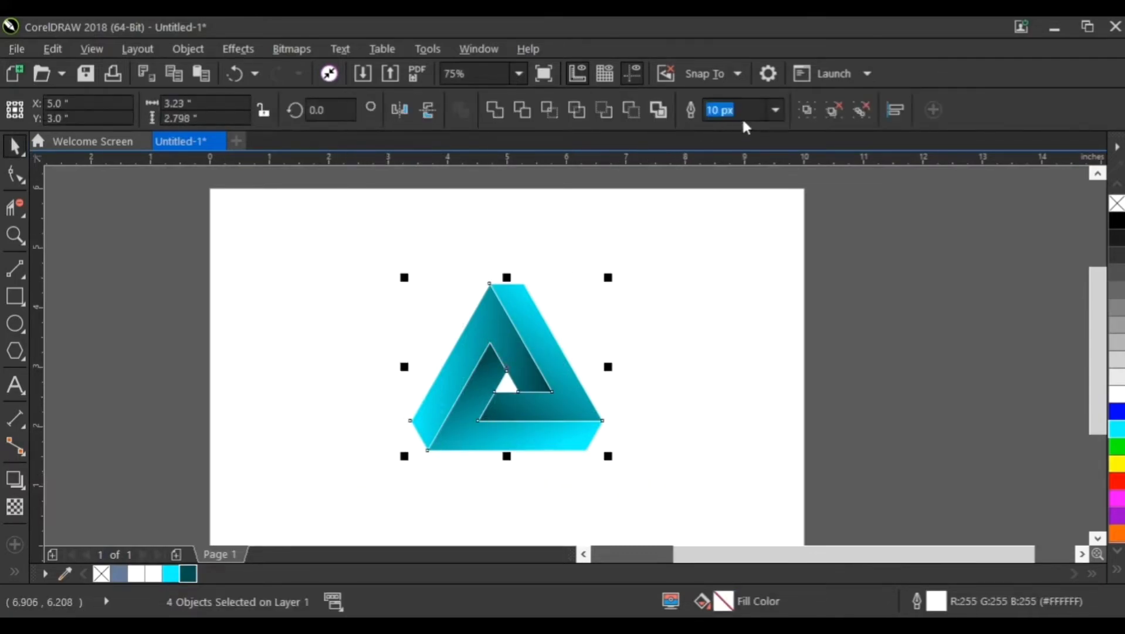
pyautogui.click(781, 112)
pyautogui.click(731, 269)
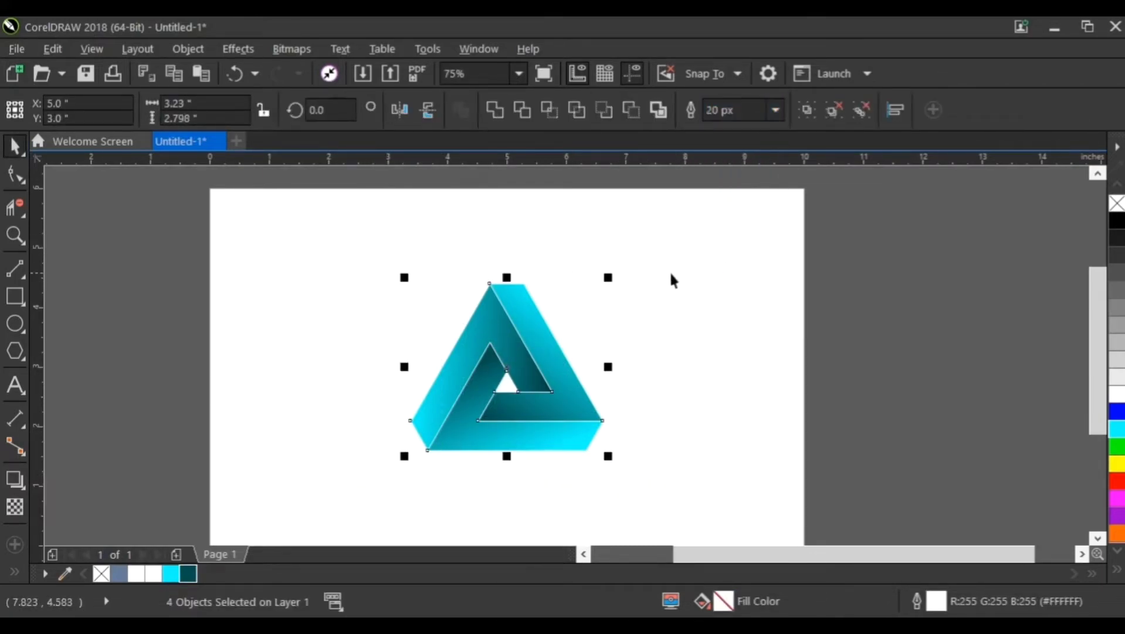
pyautogui.click(622, 395)
pyautogui.scroll(3, 498, 397)
pyautogui.scroll(-3, 498, 384)
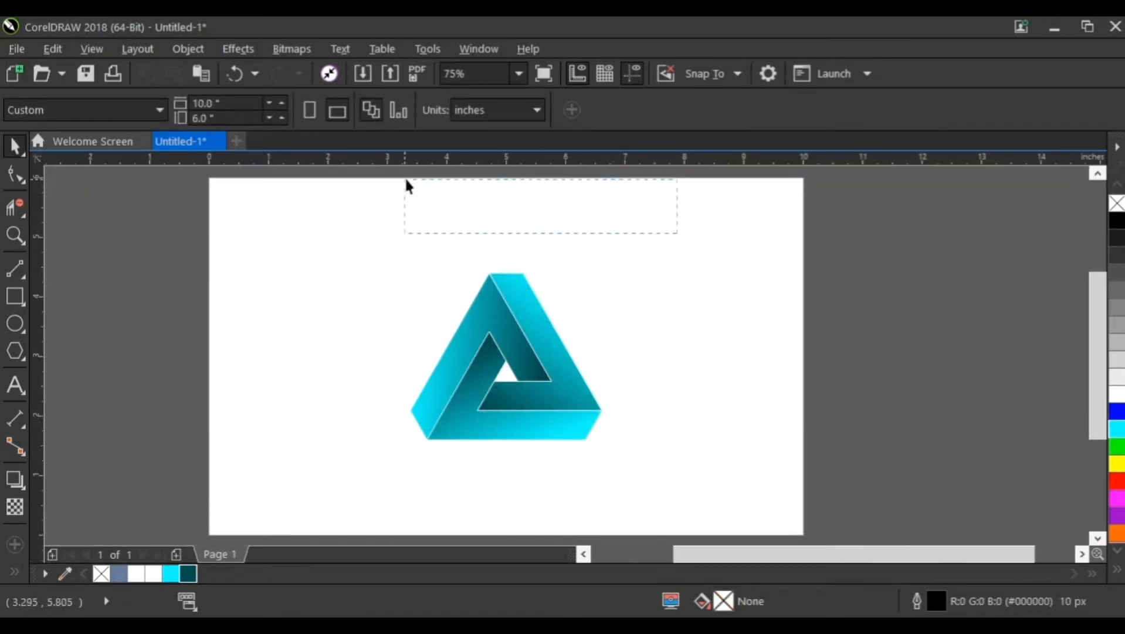
# - Flip the whole triangle vertically and group its pieces
pyautogui.moveTo(407, 192); pyautogui.dragTo(651, 280)
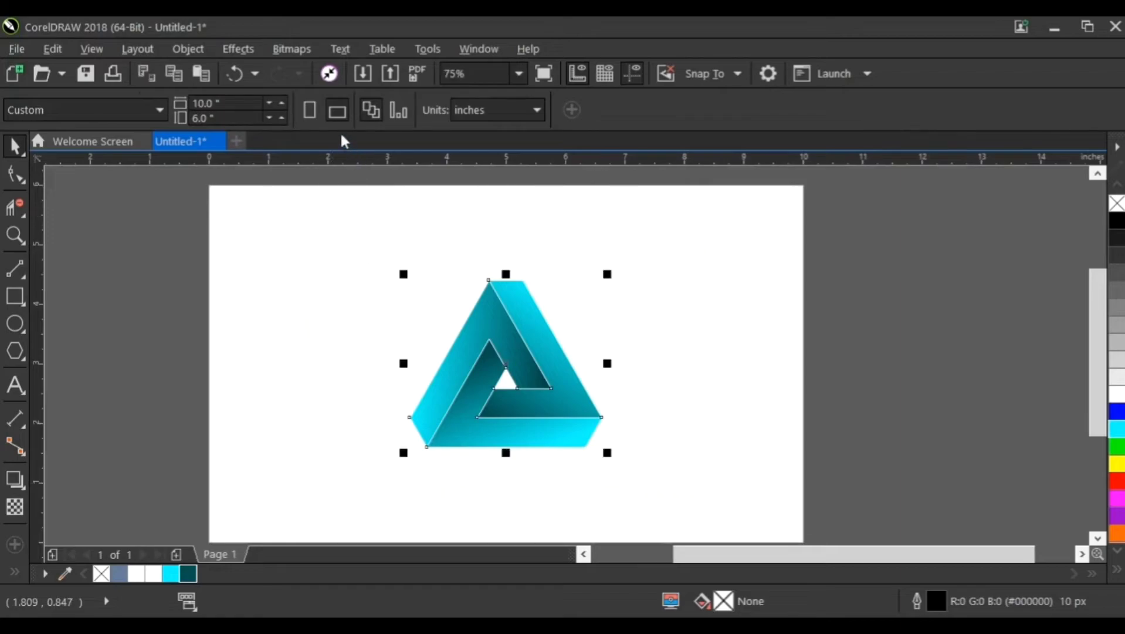
pyautogui.click(429, 109)
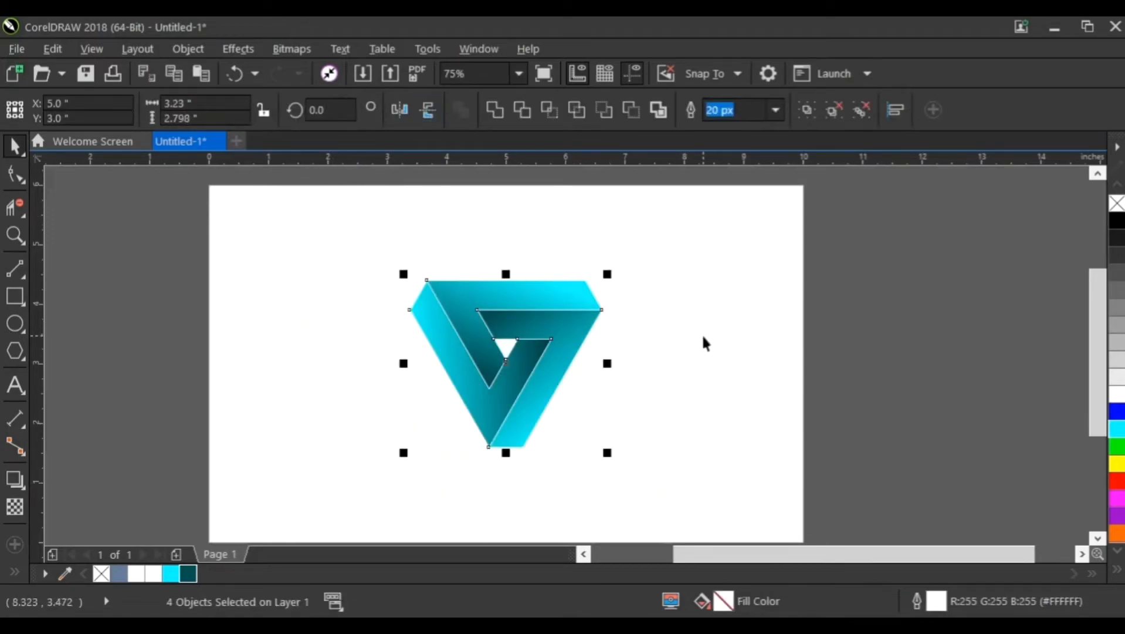
pyautogui.hotkey('ctrl', 'g')
pyautogui.click(646, 341)
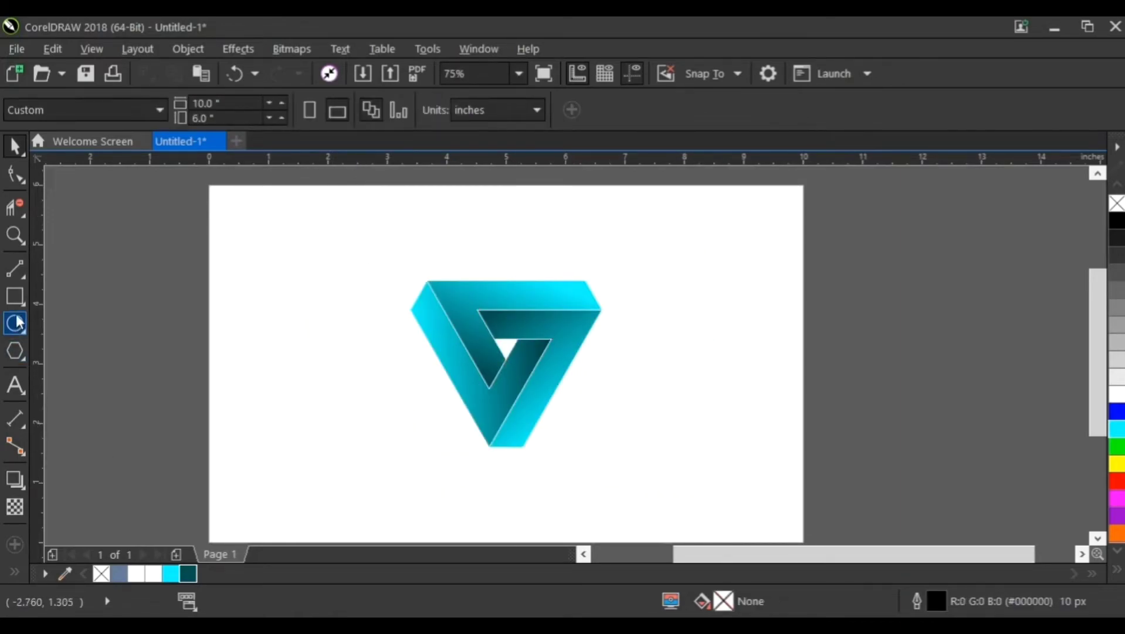
# - Draw a flat ellipse about 2.33 by 0.14 inches just below the triangle's tip, filled black with no outline
pyautogui.moveTo(438, 461); pyautogui.dragTo(581, 463)
pyautogui.press('space')
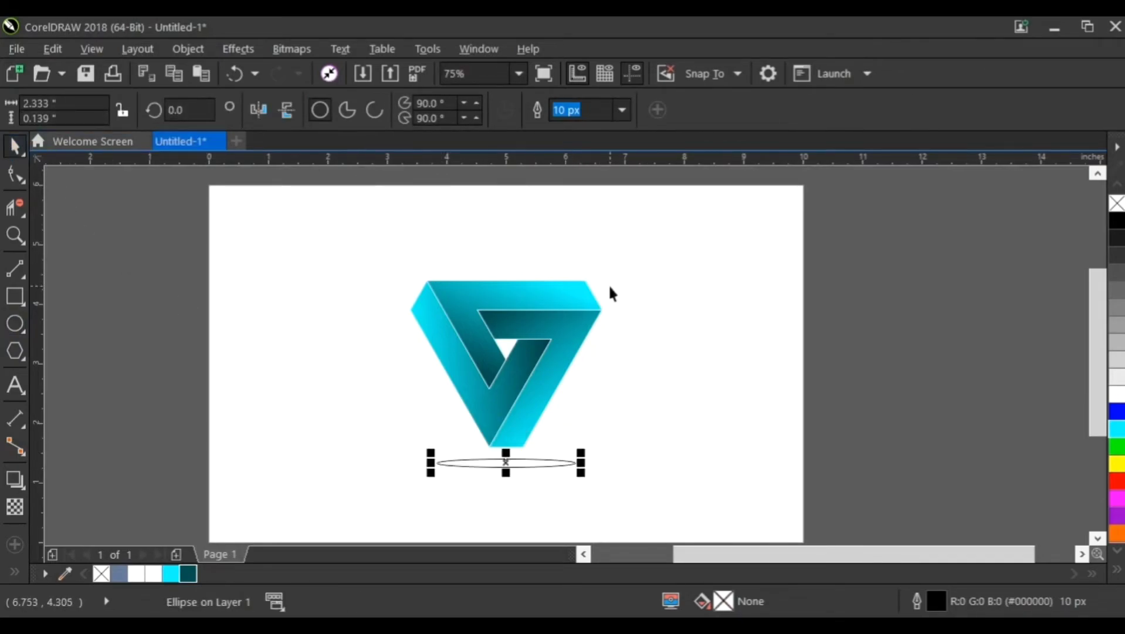
pyautogui.click(1118, 223)
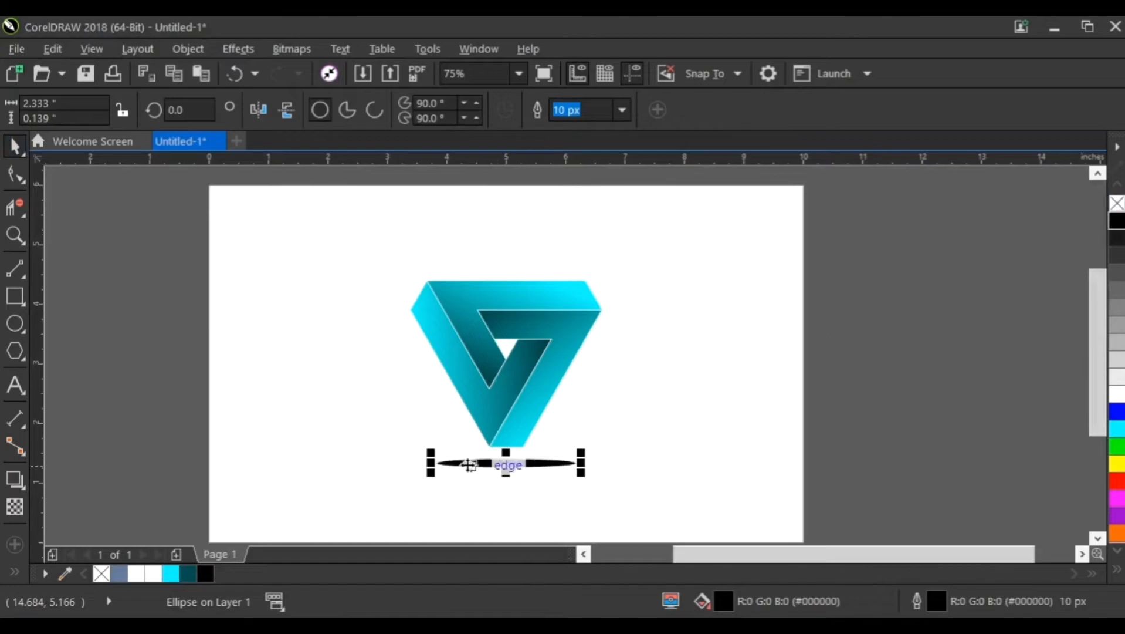
pyautogui.write('0')
pyautogui.press('Return')
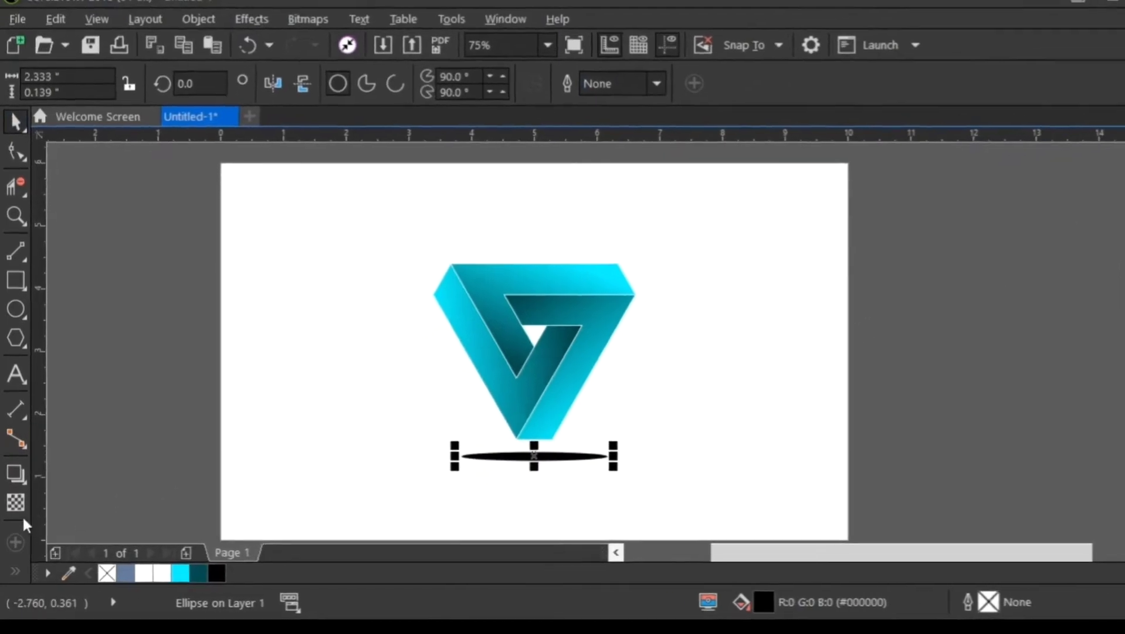
# - Apply an elliptical fountain transparency to the black ellipse and place its center on the ellipse's center
pyautogui.click(15, 506)
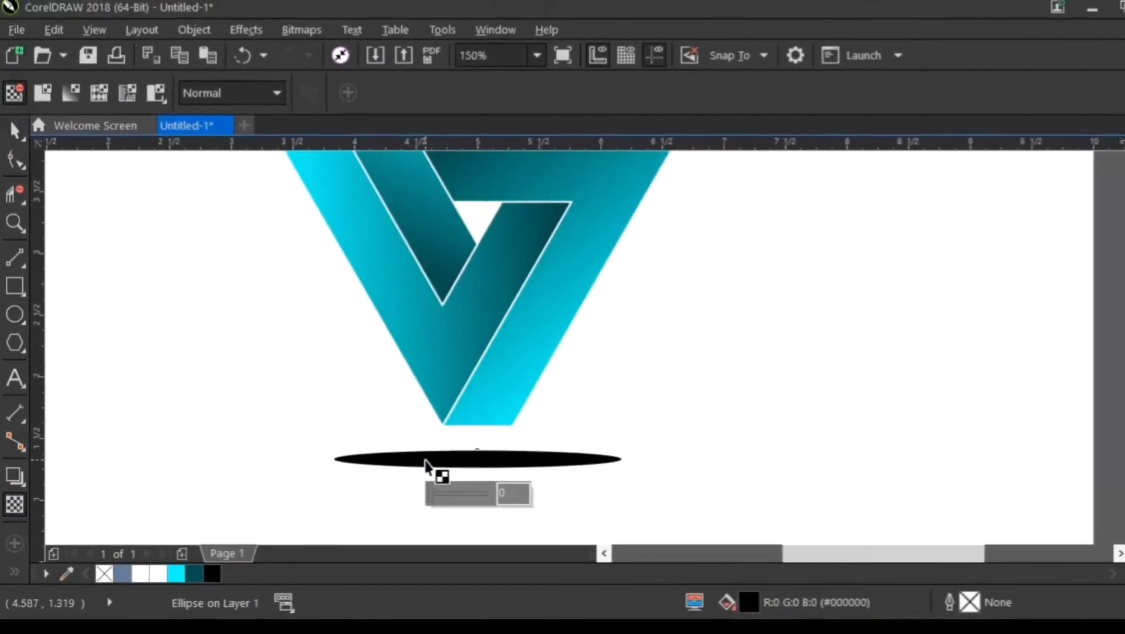
pyautogui.moveTo(428, 464); pyautogui.dragTo(622, 464)
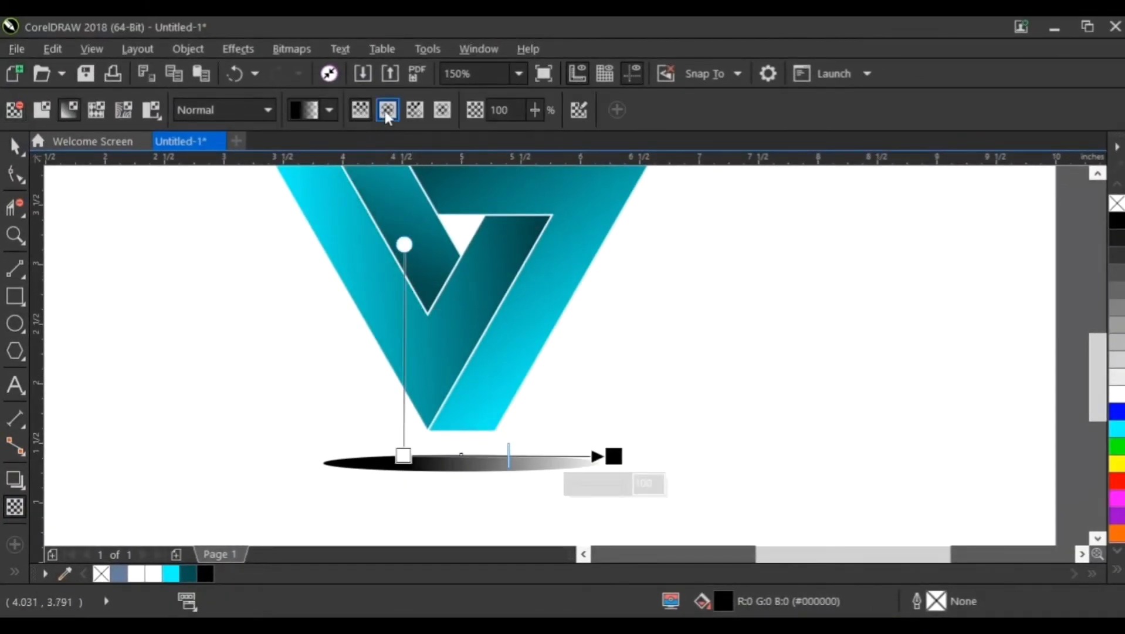
pyautogui.click(387, 110)
pyautogui.moveTo(510, 456); pyautogui.dragTo(461, 462)
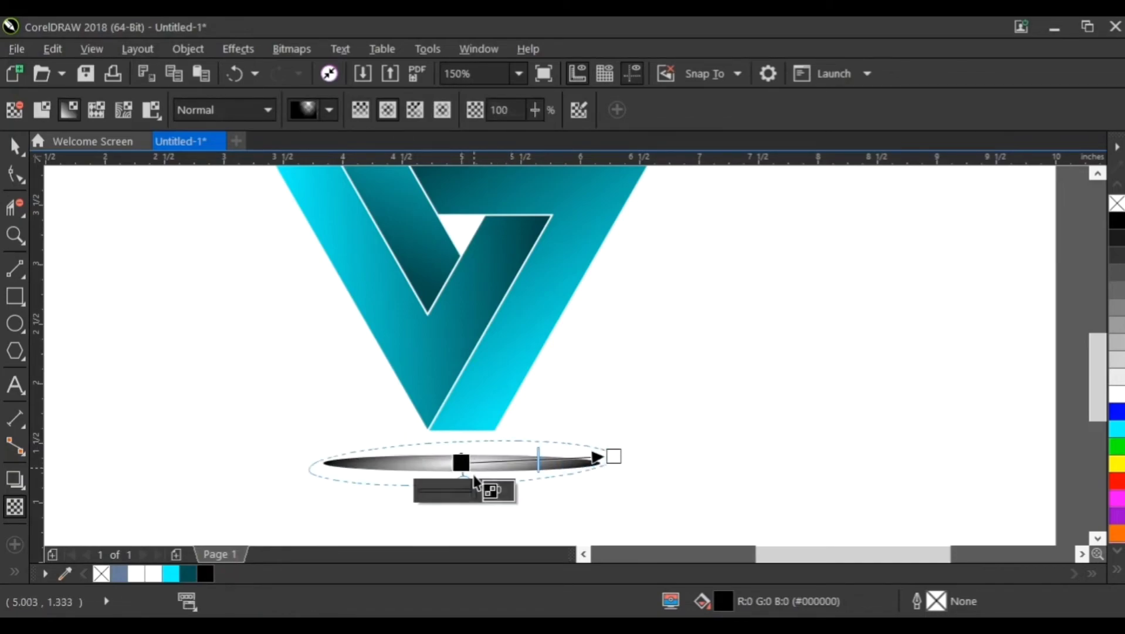
# - Set the ellipse's transparency to 0 at the center and 100 at the outer node, and shrink its extent to just inside the ellipse's ends
pyautogui.scroll(2, 460, 465)
pyautogui.moveTo(774, 447); pyautogui.dragTo(756, 460)
pyautogui.moveTo(474, 503); pyautogui.dragTo(407, 490)
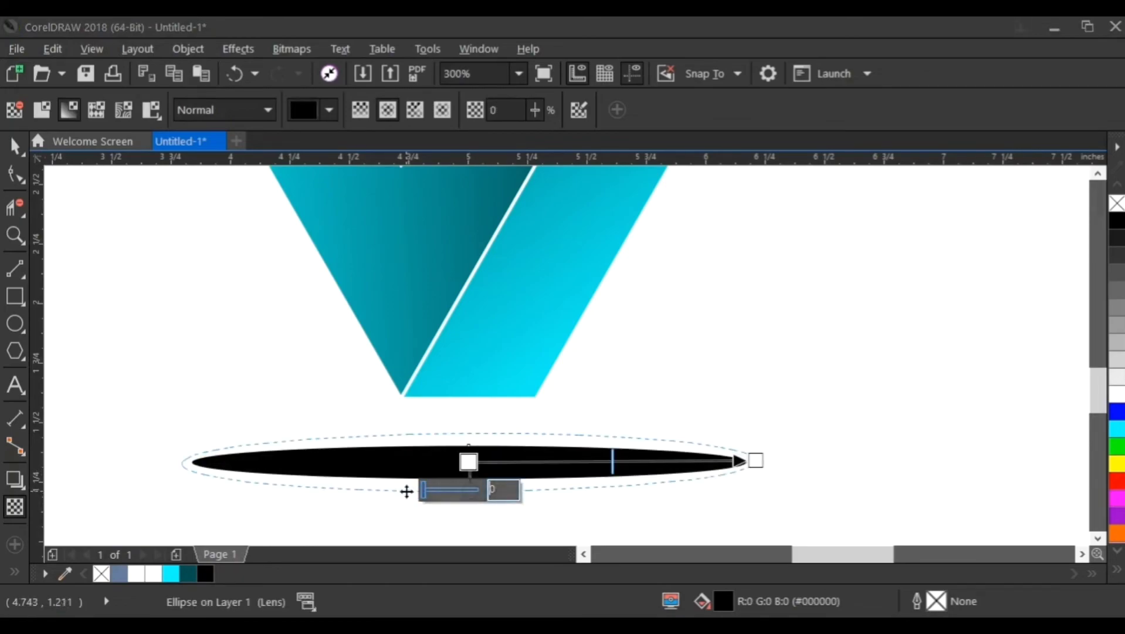
pyautogui.click(756, 460)
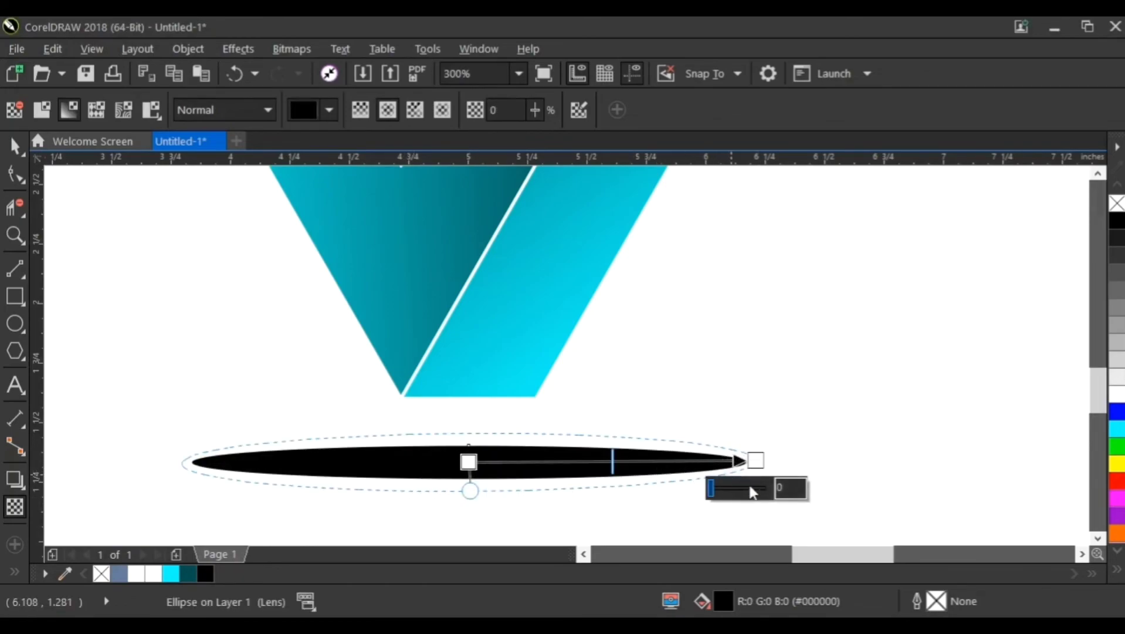
pyautogui.moveTo(715, 491); pyautogui.dragTo(677, 460)
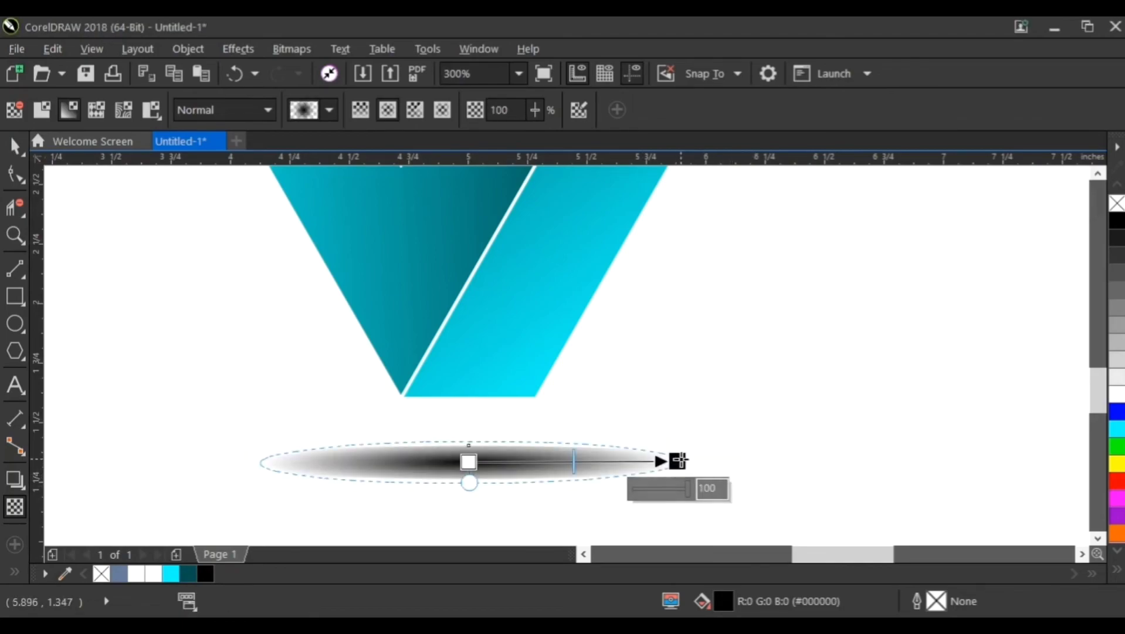
pyautogui.moveTo(469, 483); pyautogui.dragTo(469, 478)
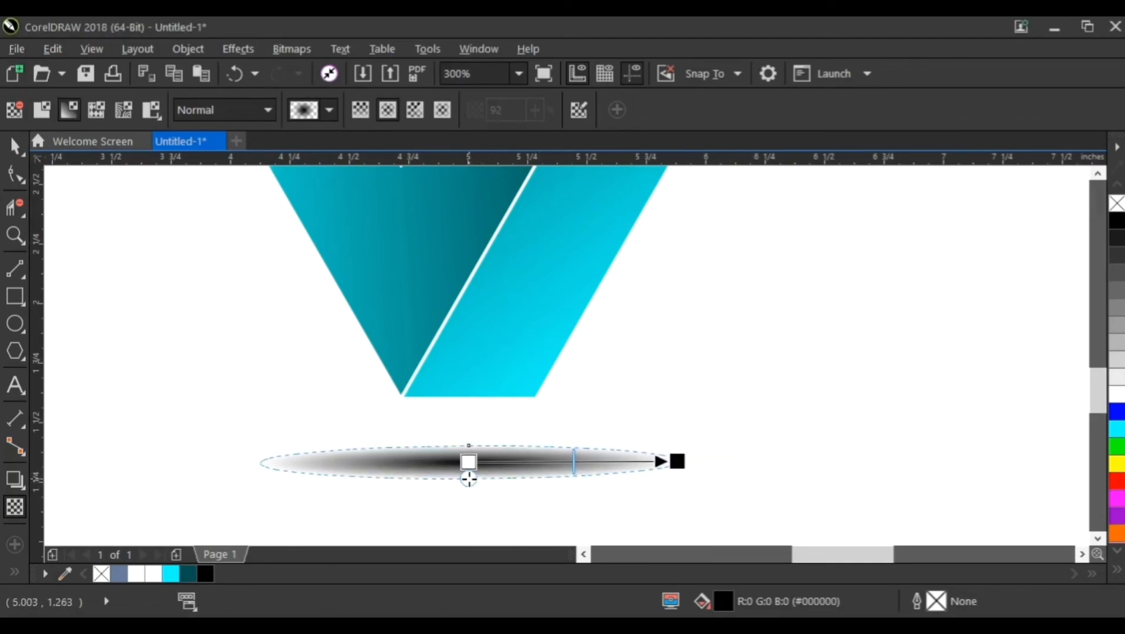
pyautogui.click(9, 147)
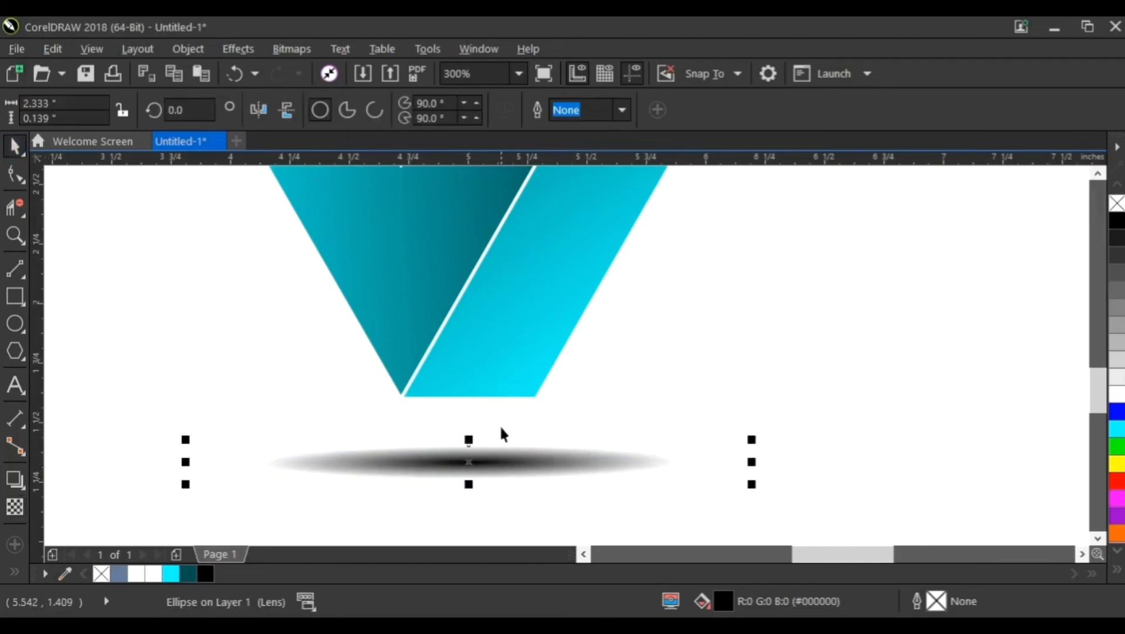
# - Group the triangle with its shadow ellipse, center the group on the page, and display the finished logo
pyautogui.click(503, 432)
pyautogui.hotkey('shift', 'F4')
pyautogui.scroll(-2, 509, 440)
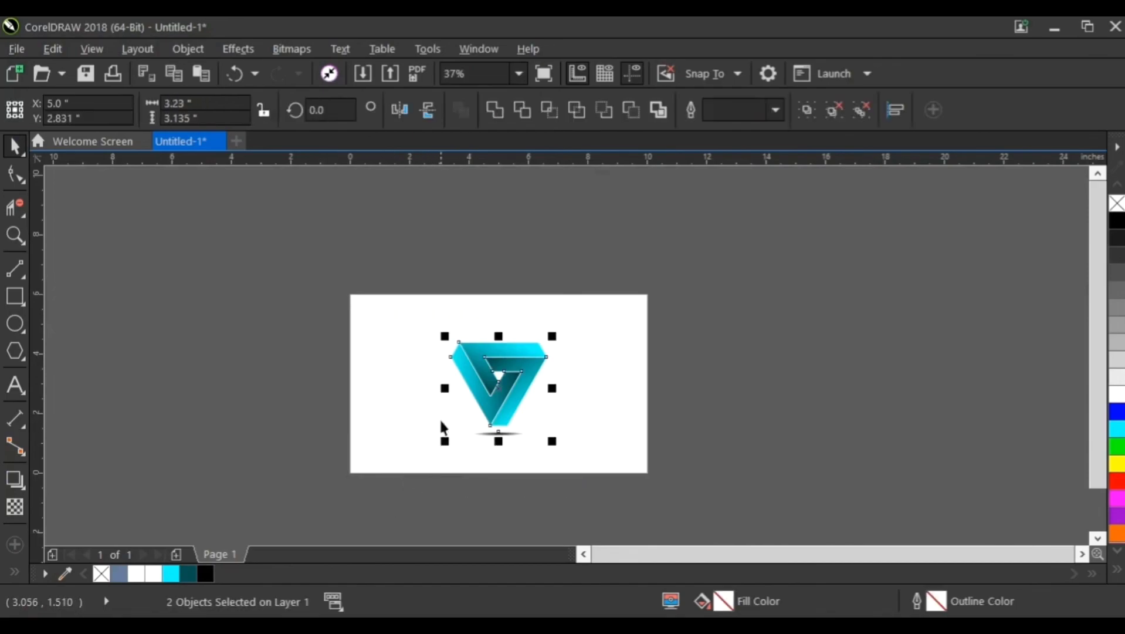
pyautogui.hotkey('ctrl', 'g')
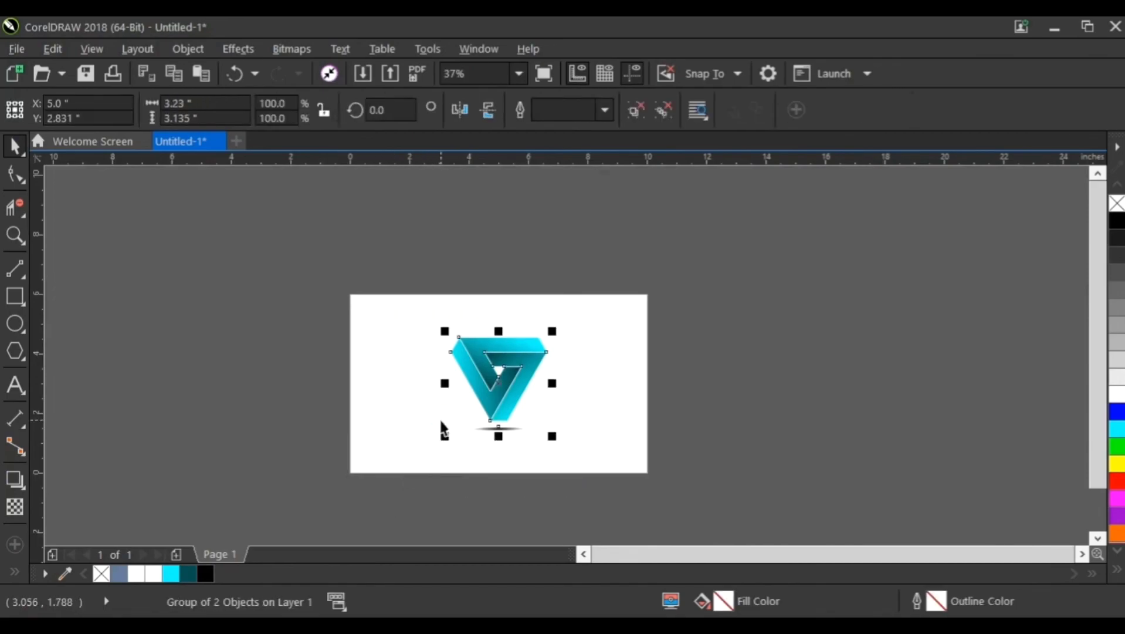
pyautogui.click(410, 403)
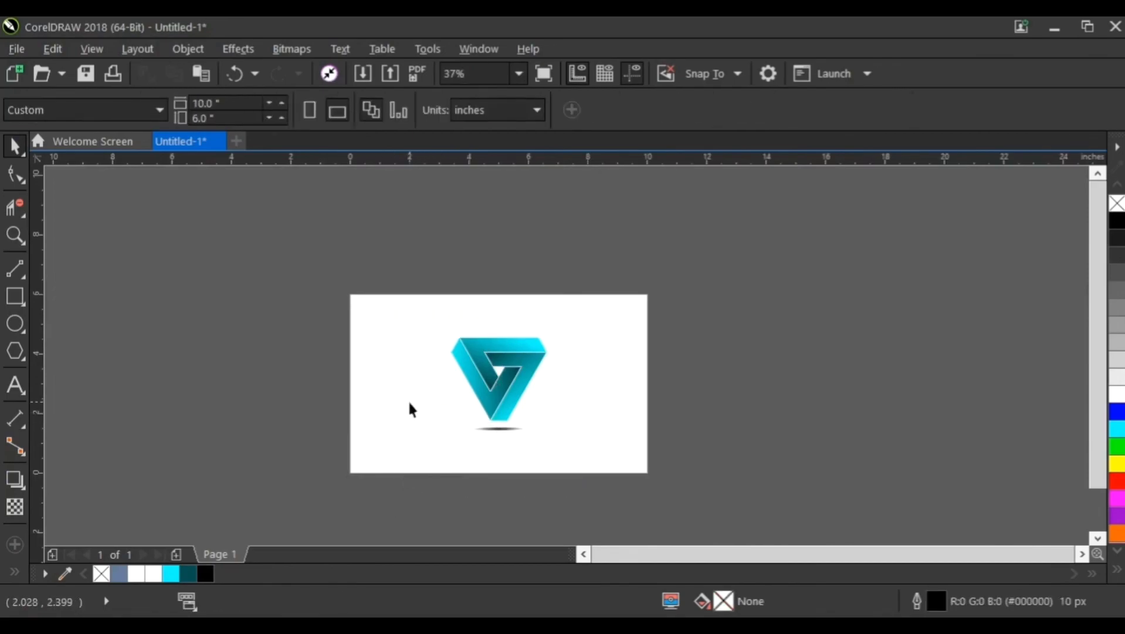
pyautogui.press('F4')
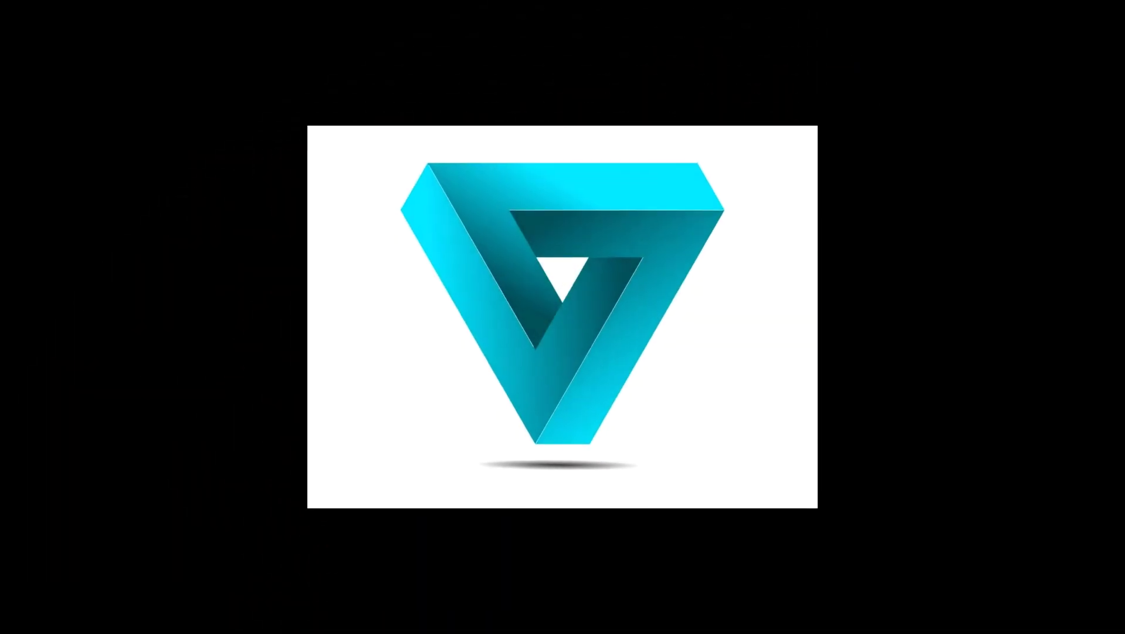